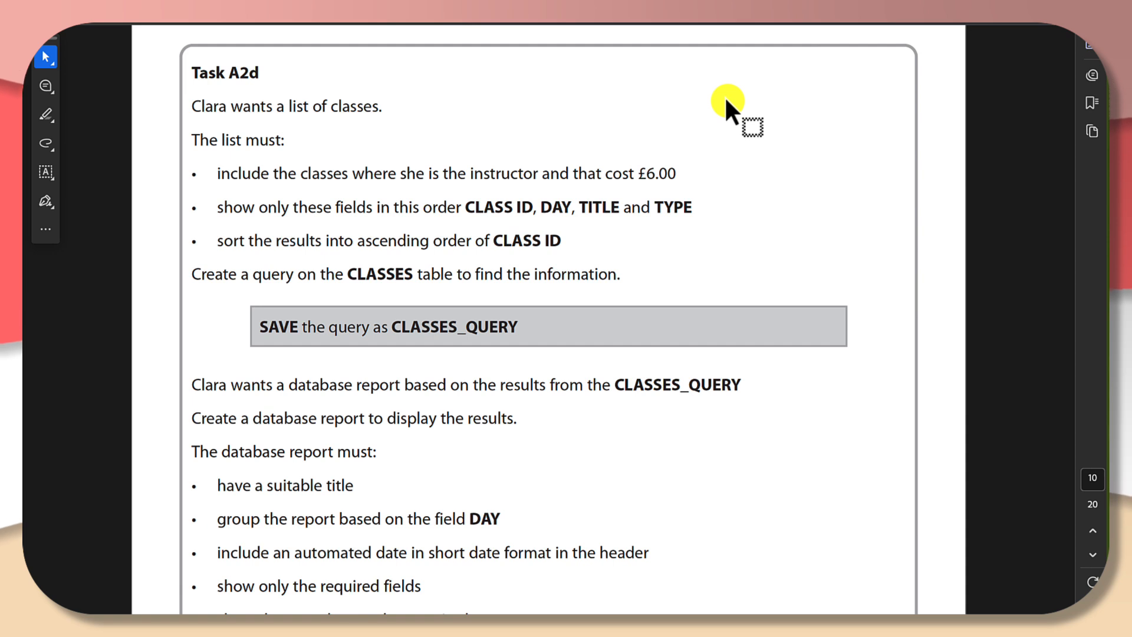
Read the Task A2d requirements for the query on the CLASSES table
drag(231, 106, 308, 106)
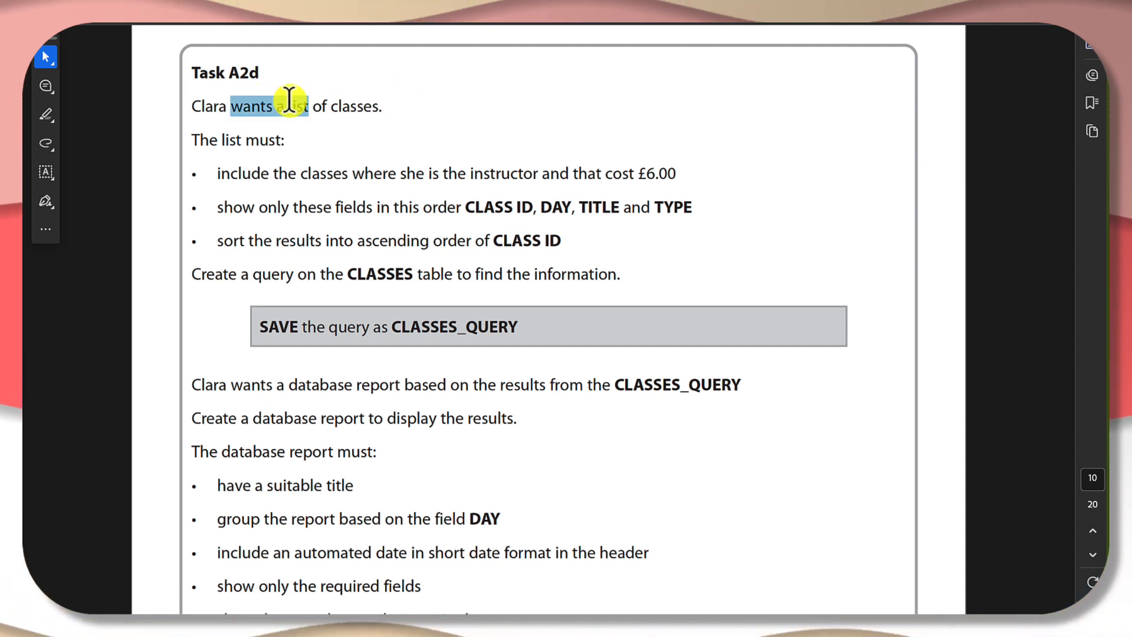
click(235, 140)
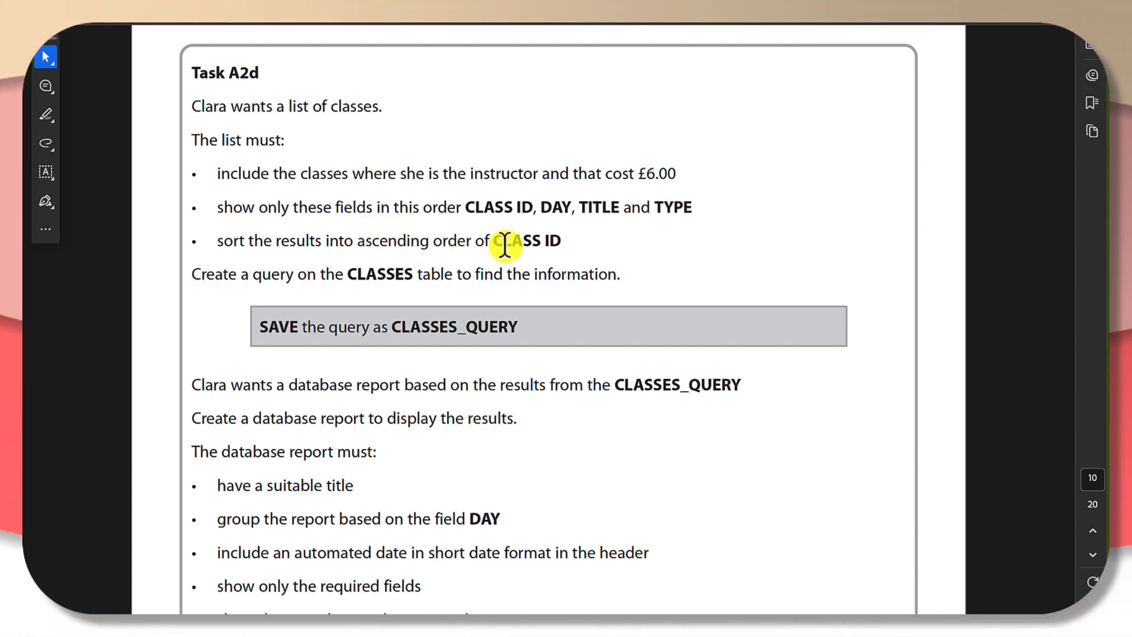
drag(272, 274, 300, 274)
click(343, 274)
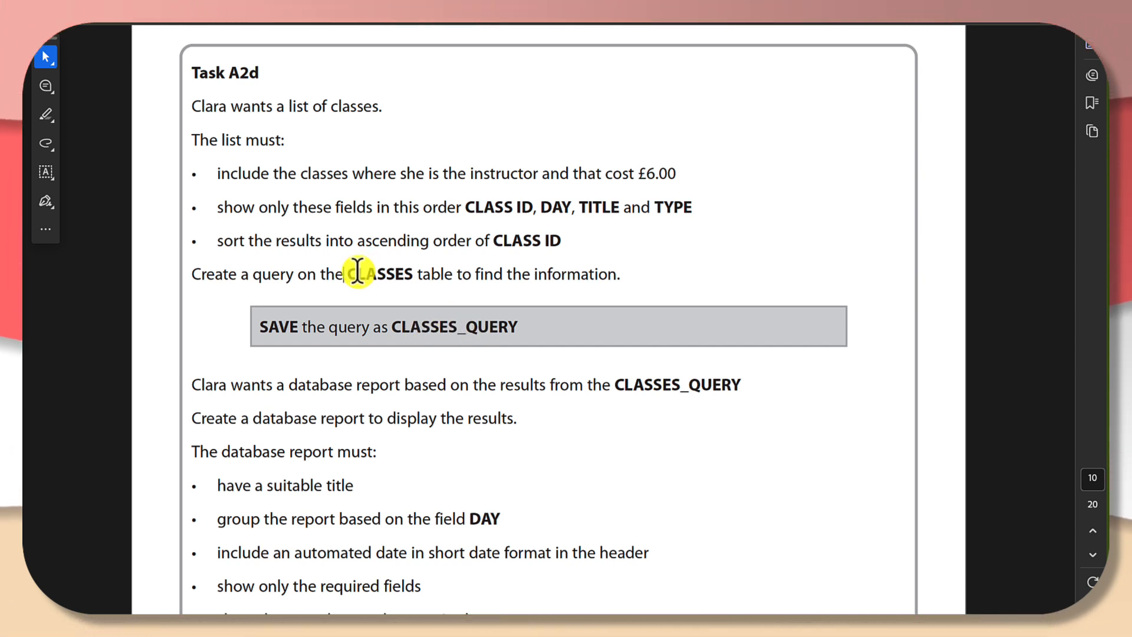
double_click(260, 274)
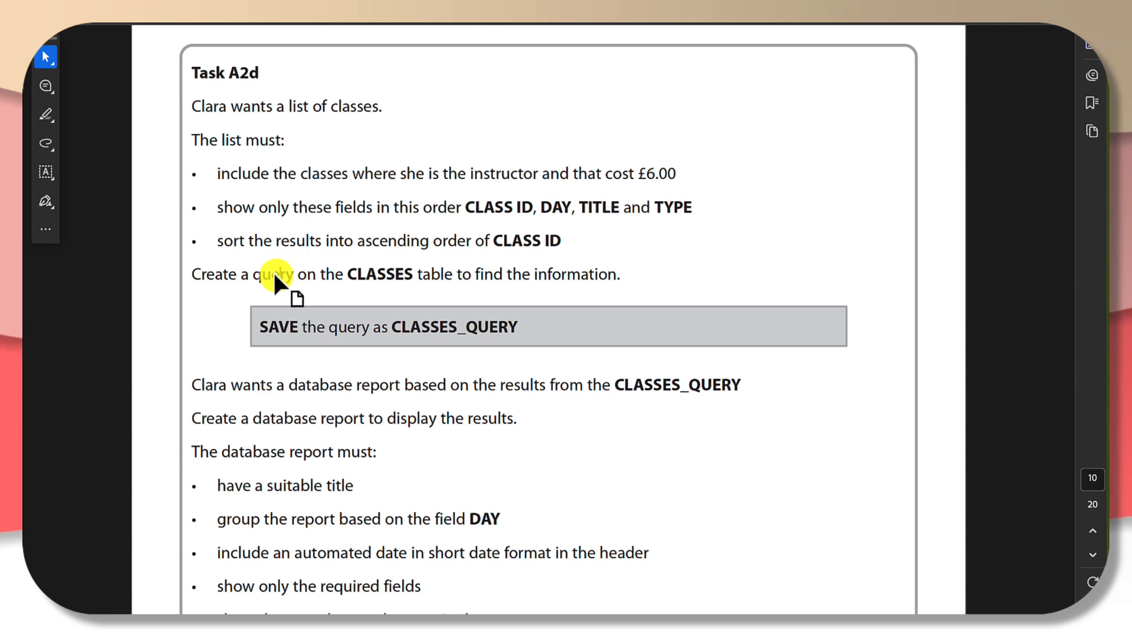
click(279, 274)
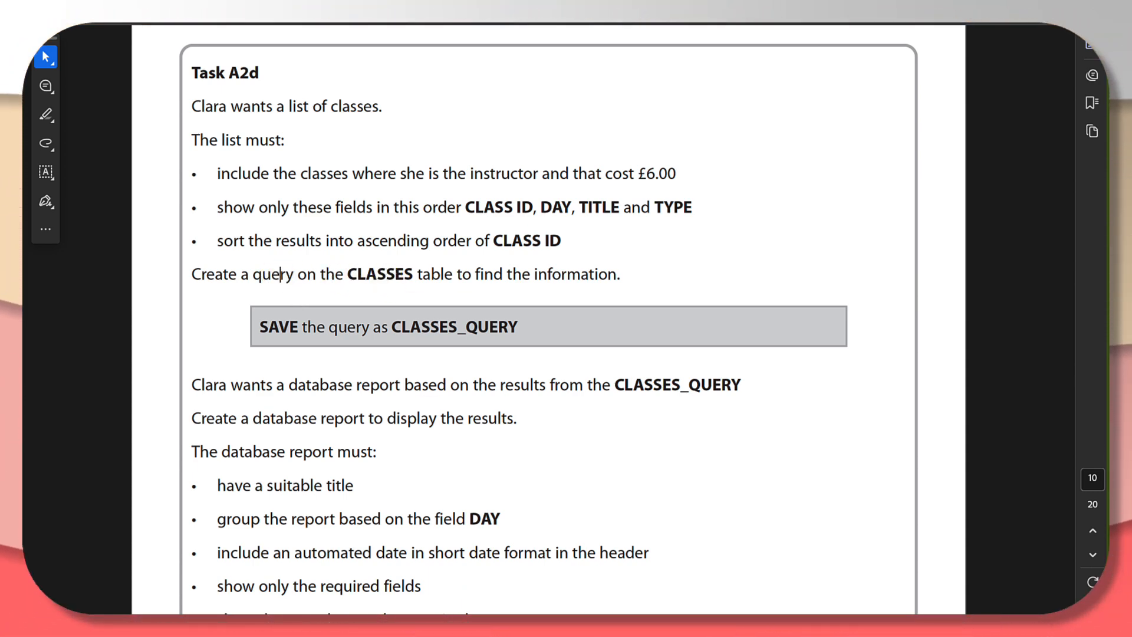
Switch to the Access database and open the CLASSES table
click(770, 624)
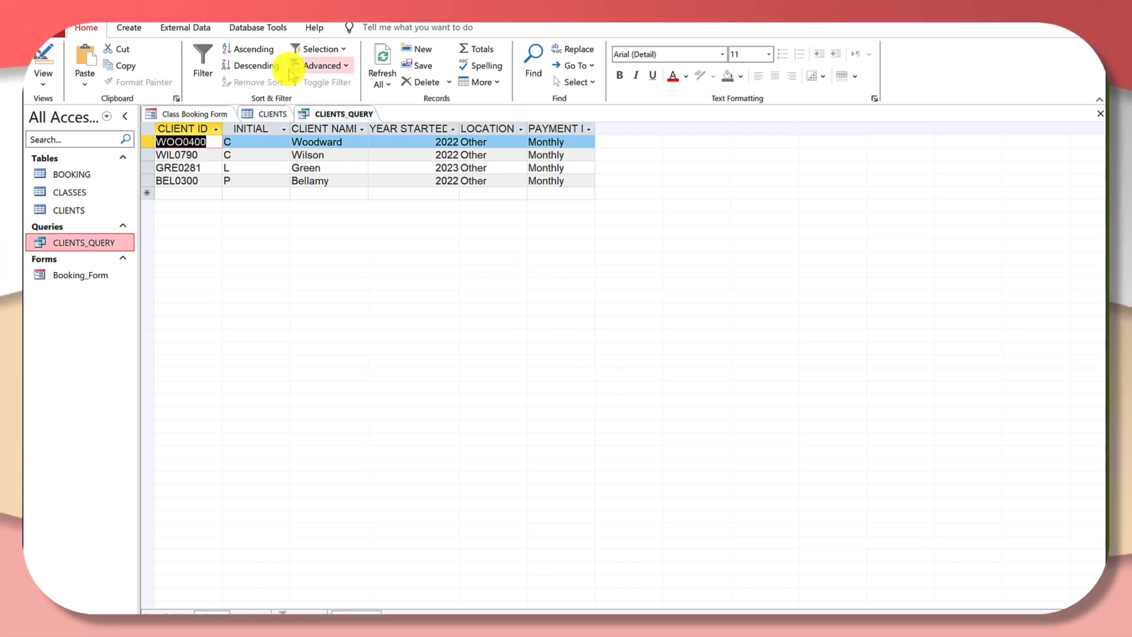
click(81, 197)
double_click(80, 196)
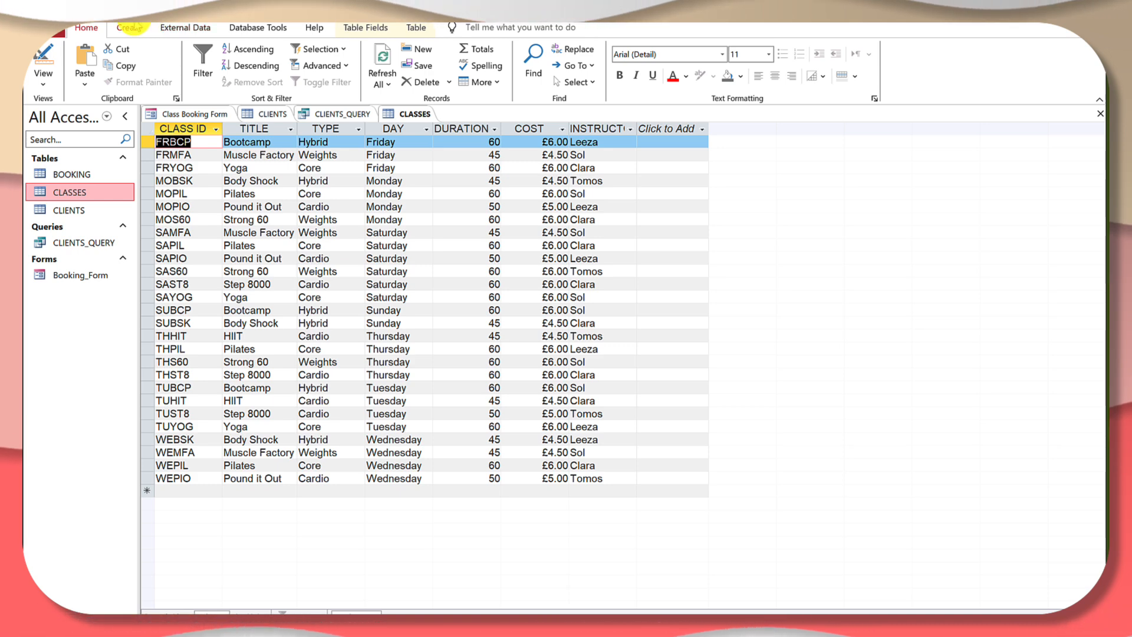
Create a new design query based on the CLASSES table and enlarge its field list to fit every field
click(129, 27)
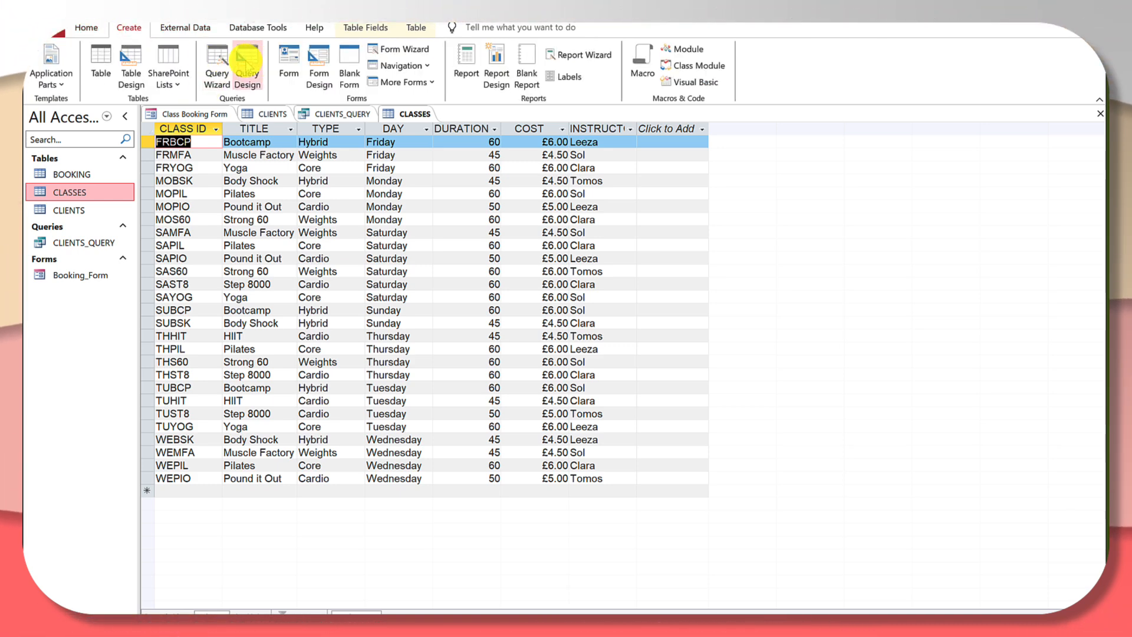
click(245, 59)
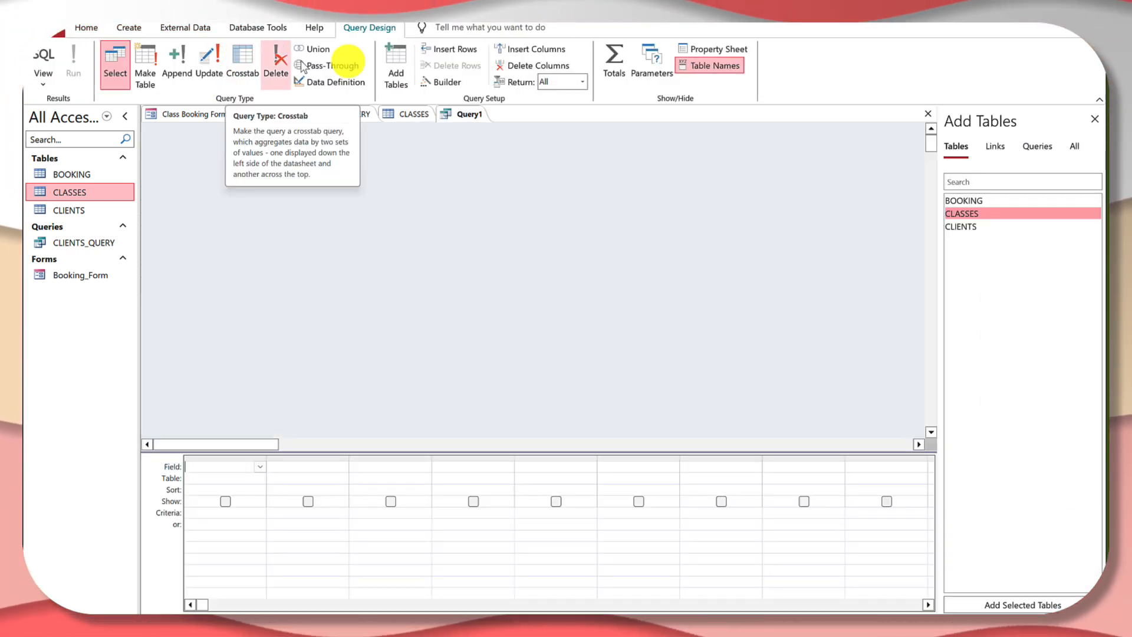
double_click(965, 214)
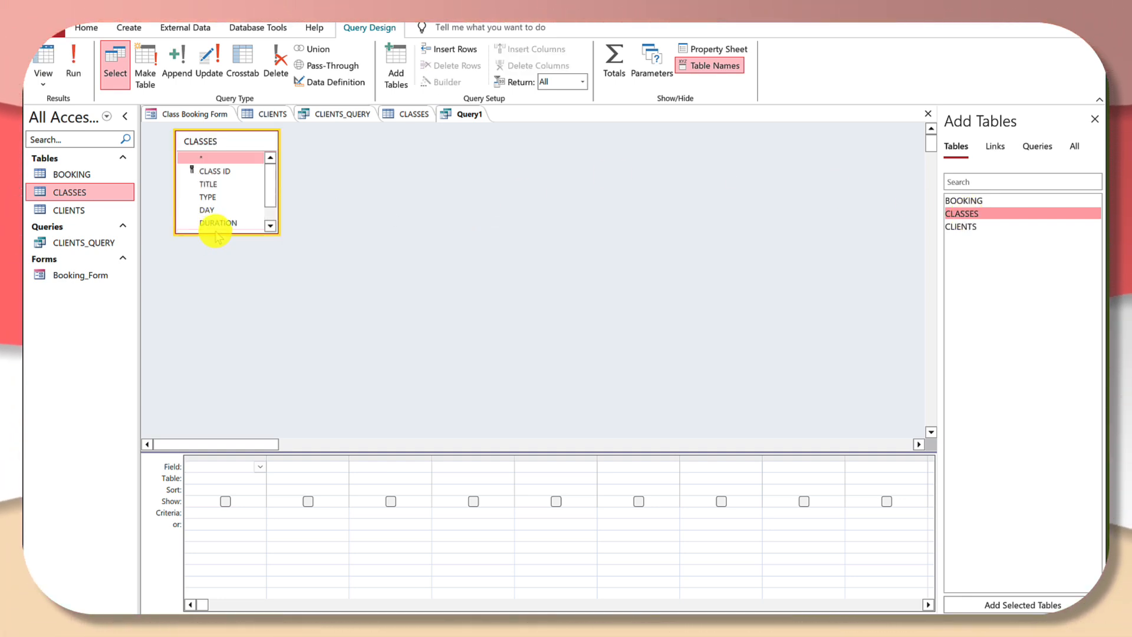
drag(215, 234, 213, 289)
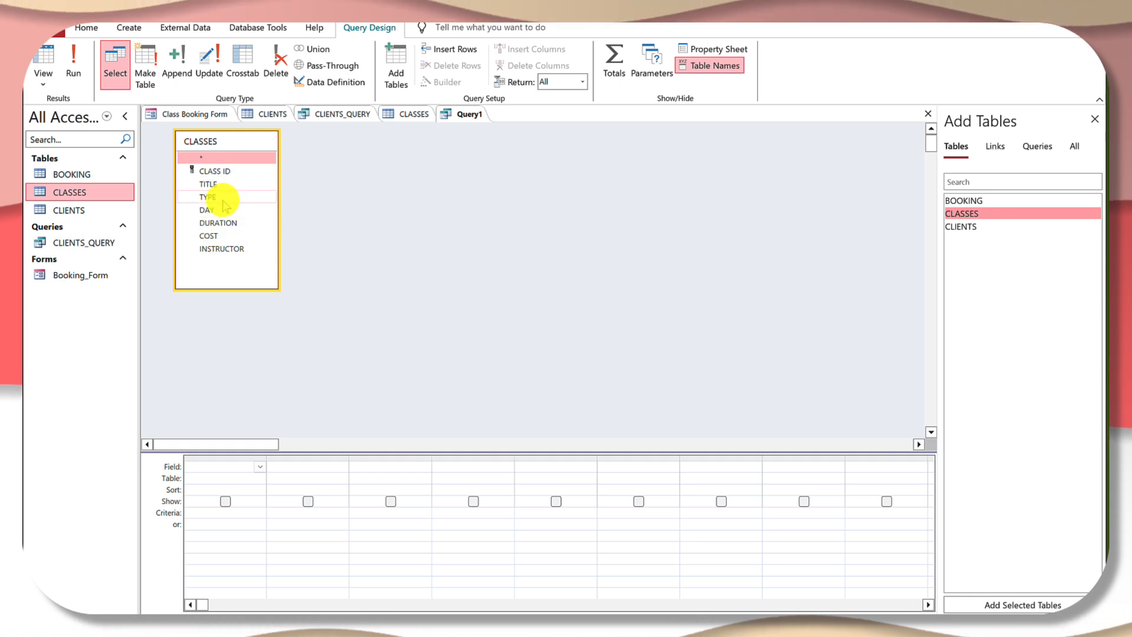
Add CLASS ID, TITLE, TYPE, DAY, DURATION, COST and INSTRUCTOR from the CLASSES table to the query grid
click(464, 507)
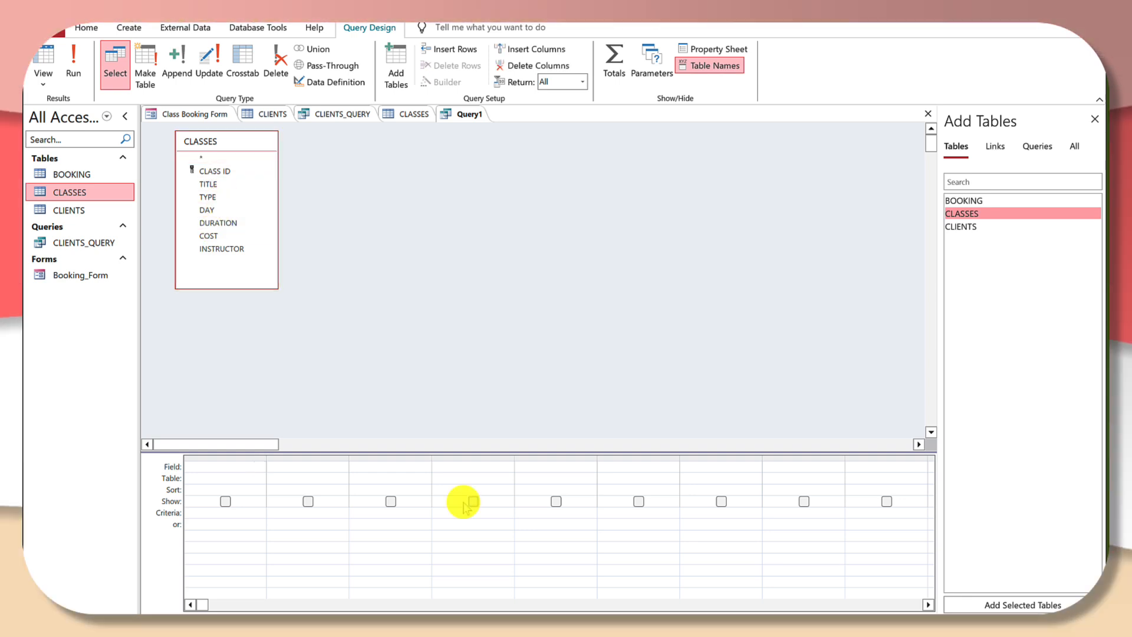
double_click(223, 171)
click(214, 184)
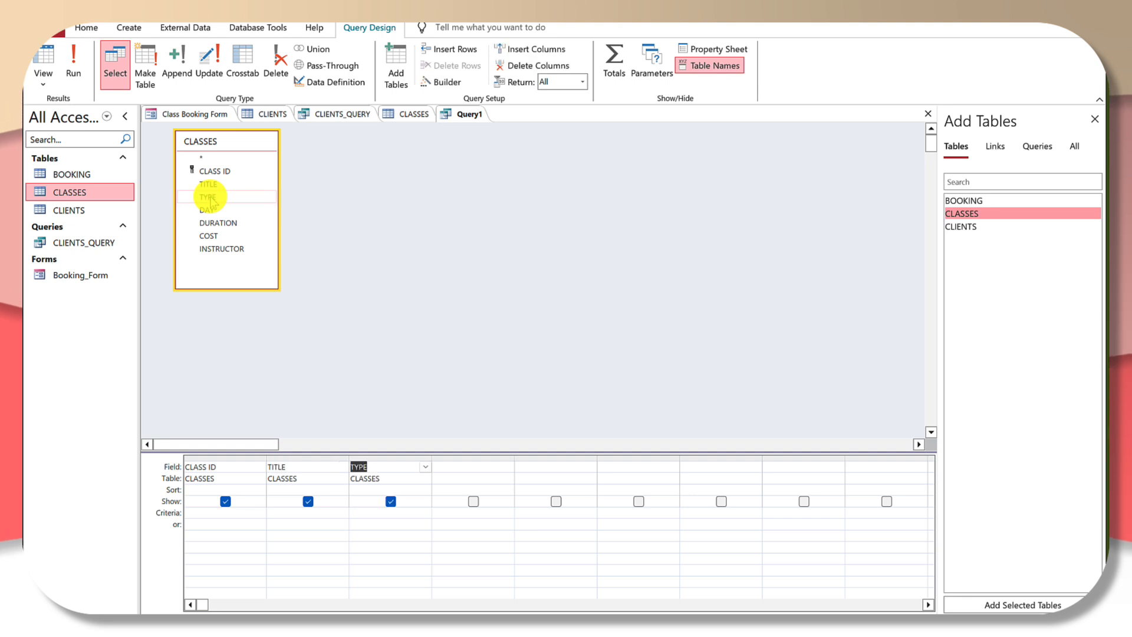
double_click(213, 223)
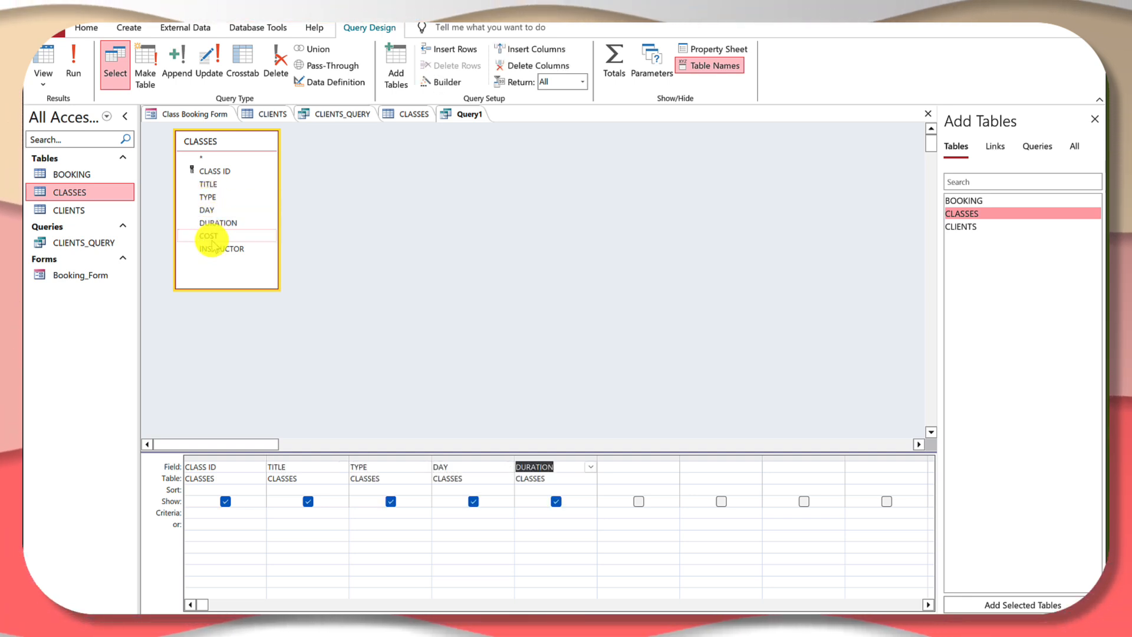
double_click(212, 237)
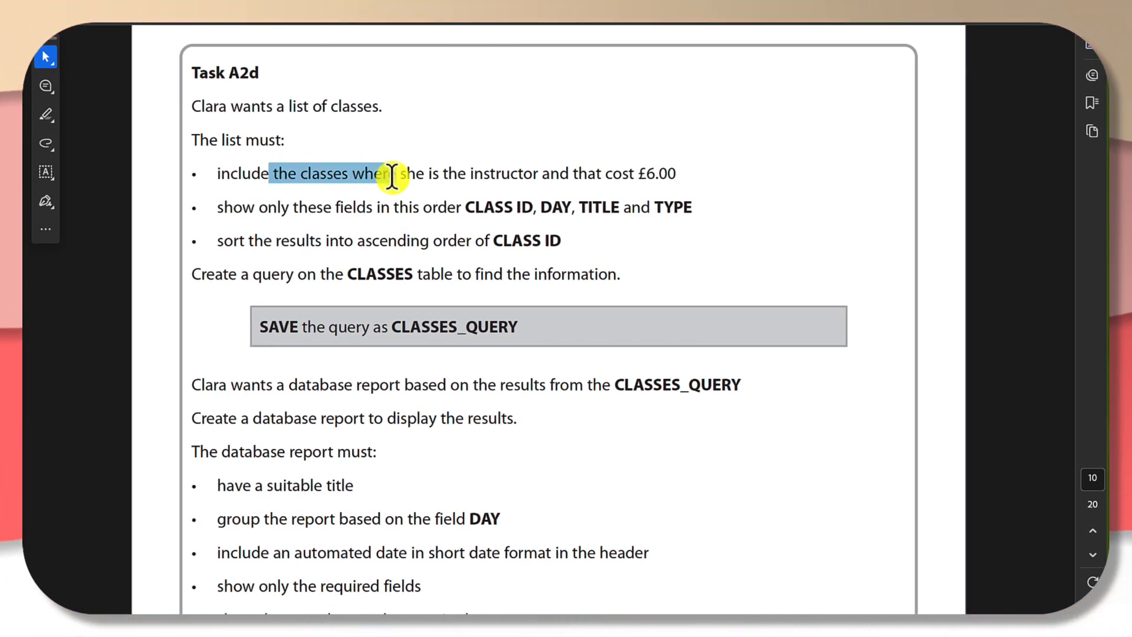
Check the instructor and cost conditions in the task brief against the records in the CLASSES table
drag(392, 177, 385, 171)
click(336, 164)
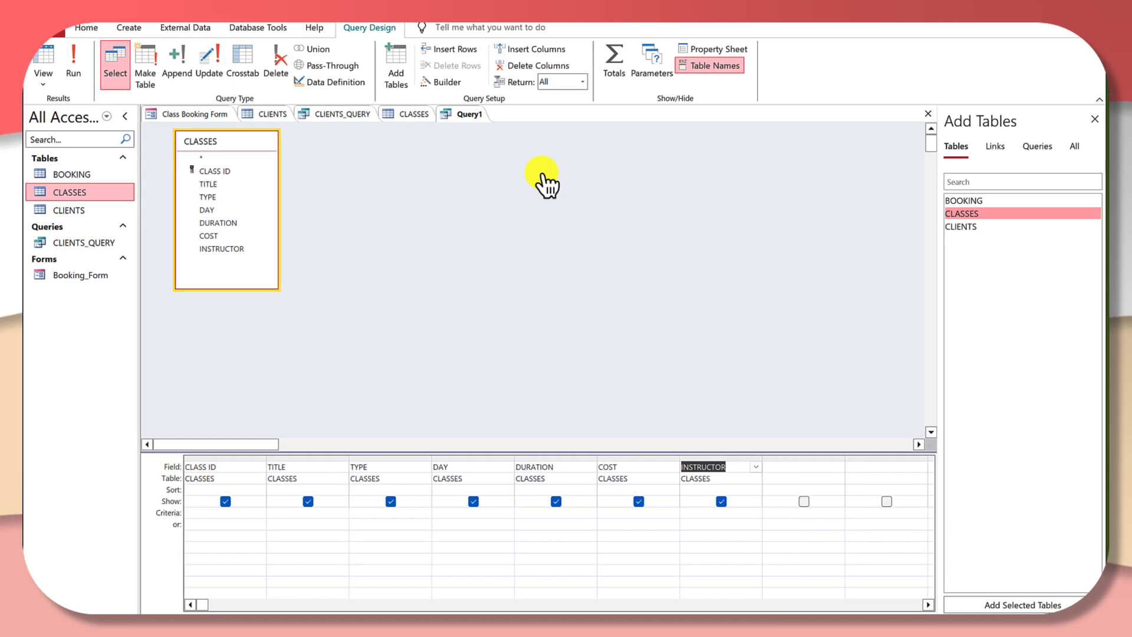
click(392, 115)
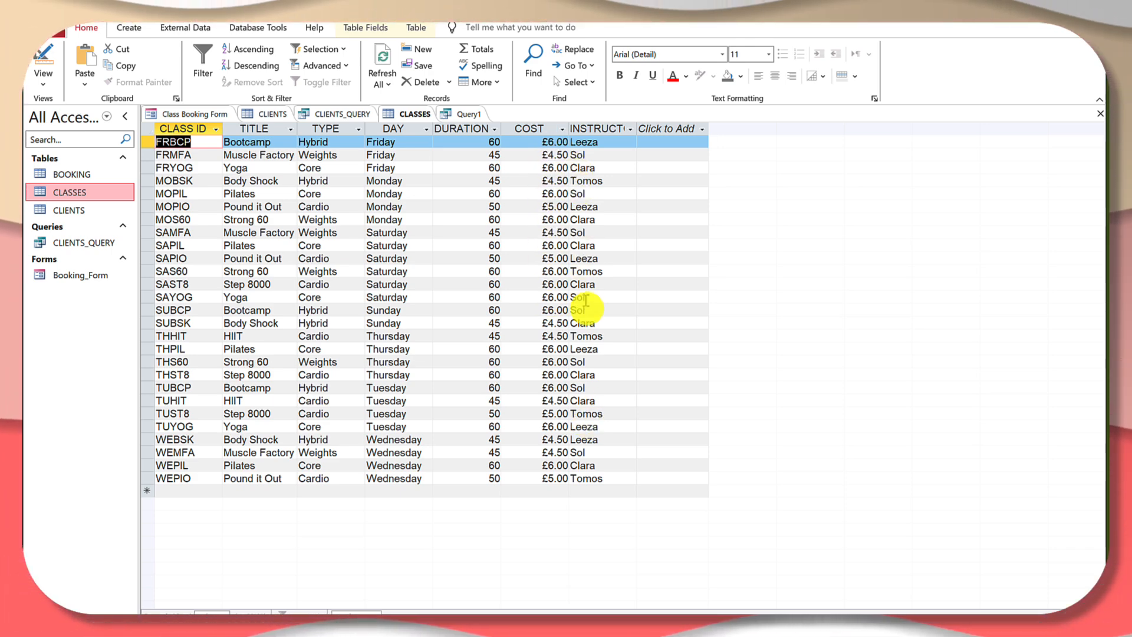
click(465, 115)
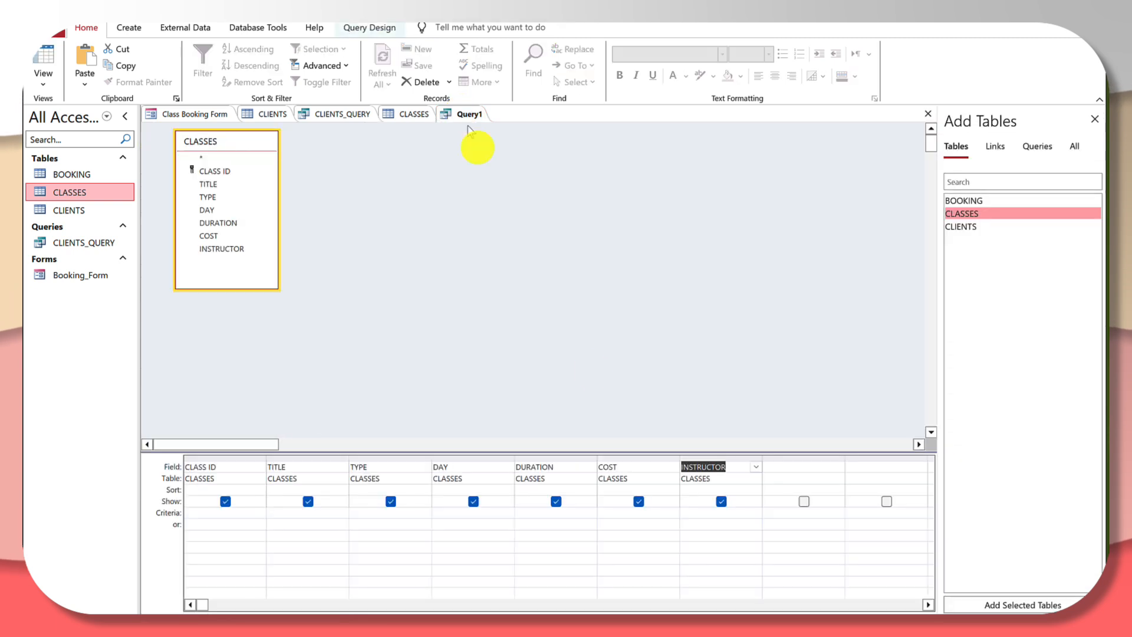
Set the COST criterion to 6 and the INSTRUCTOR criterion to the required instructor's first name, and run the query
click(637, 511)
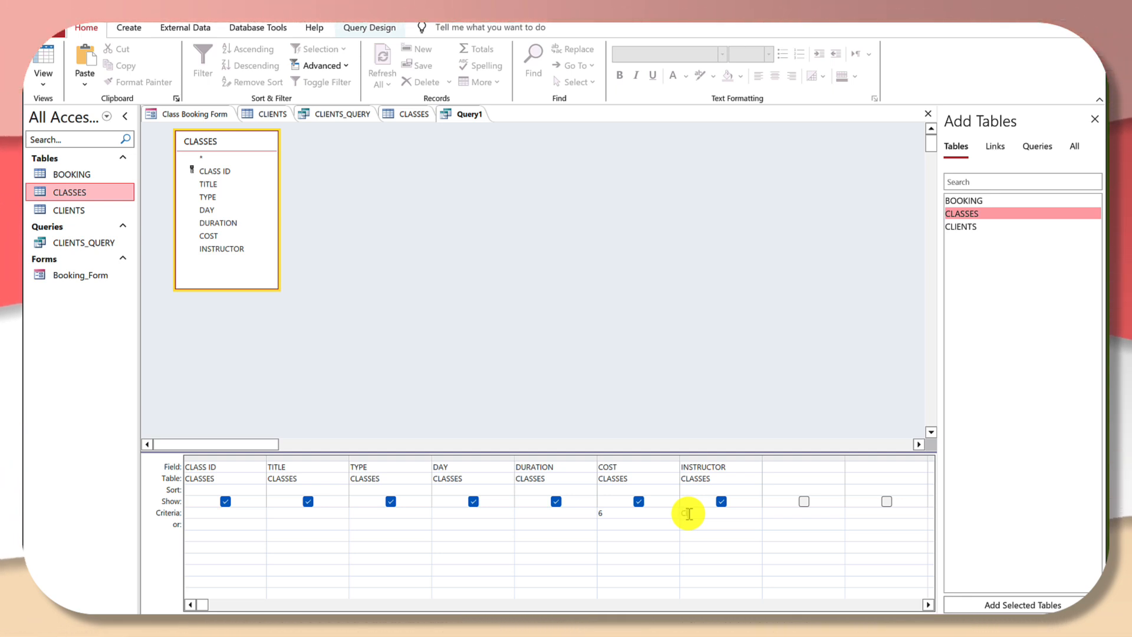
click(691, 523)
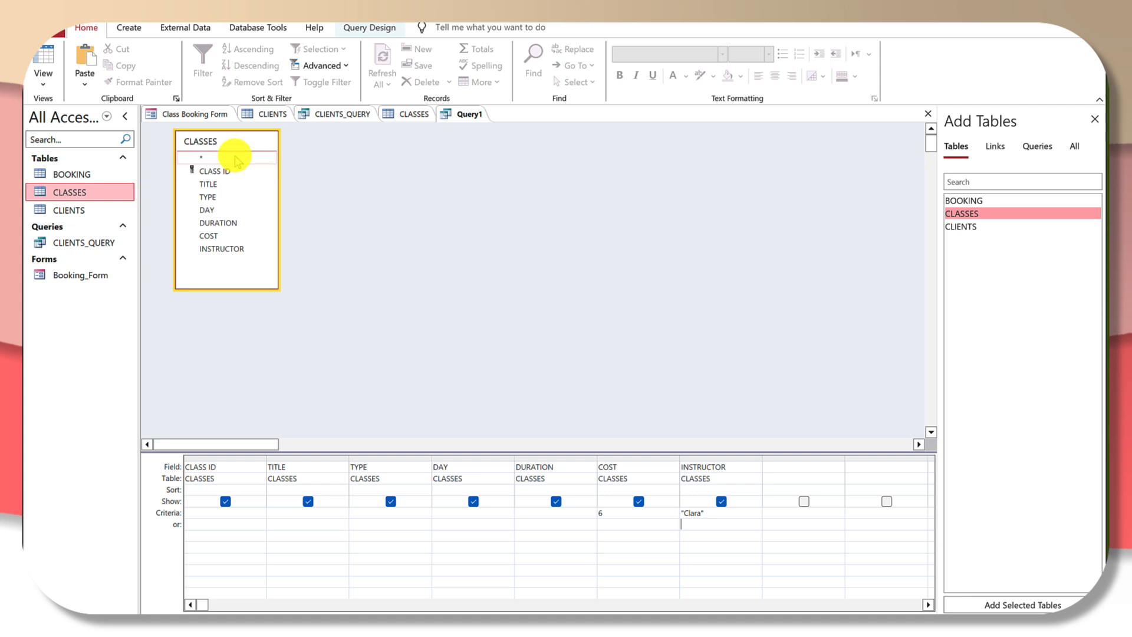
click(367, 28)
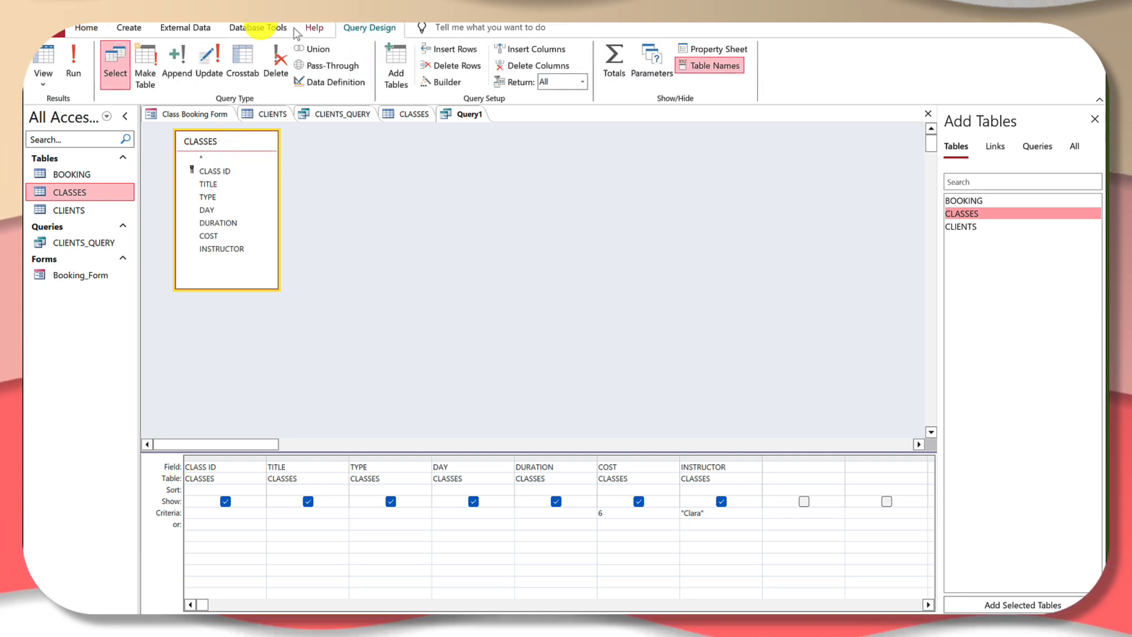
click(84, 49)
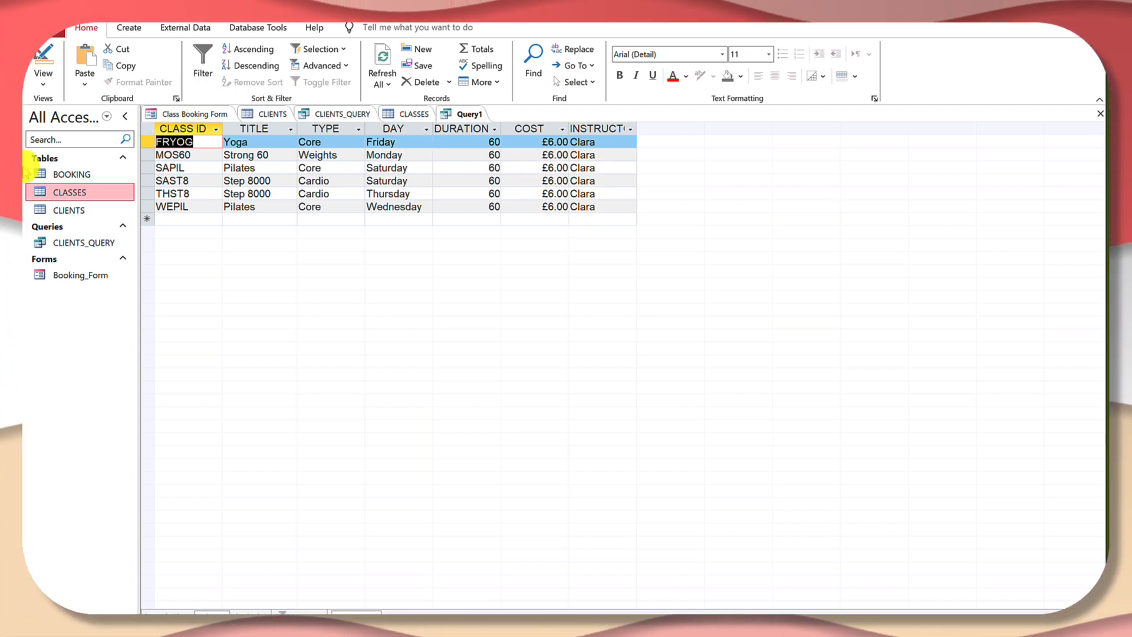
Return the query to Design view and move the DAY column between CLASS ID and TITLE
click(43, 78)
click(65, 157)
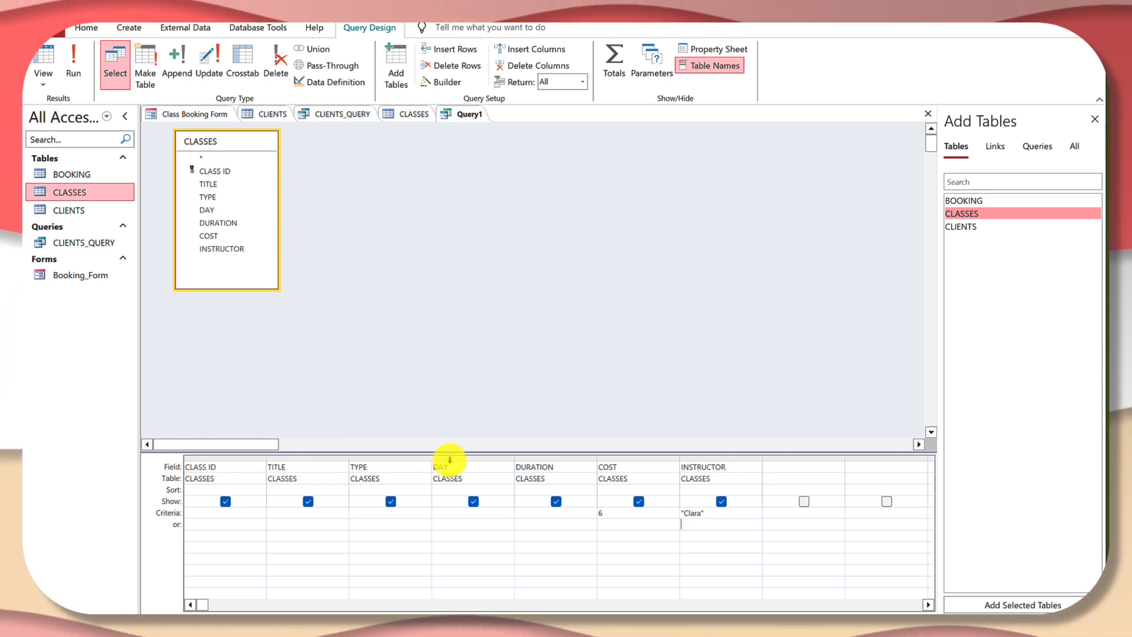
click(453, 460)
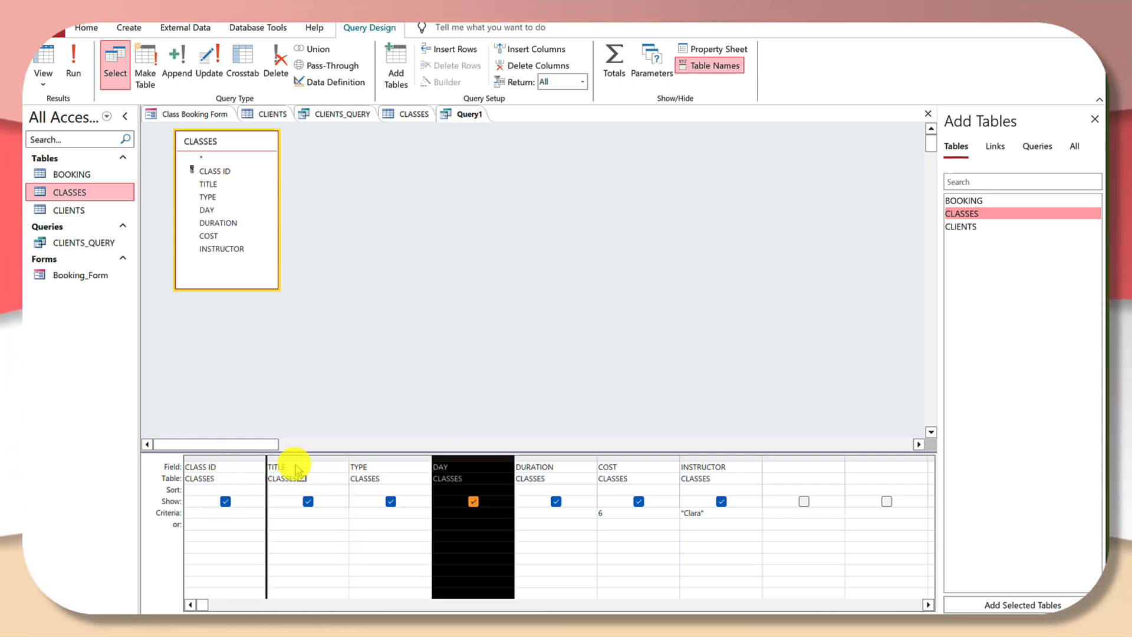
drag(297, 470, 291, 463)
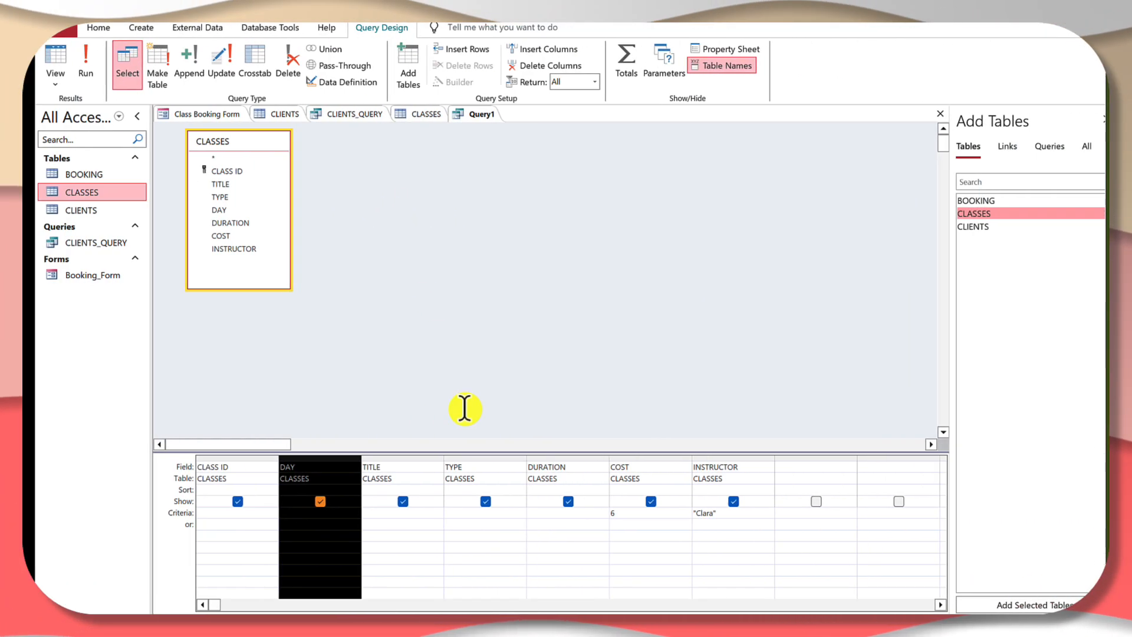
click(424, 533)
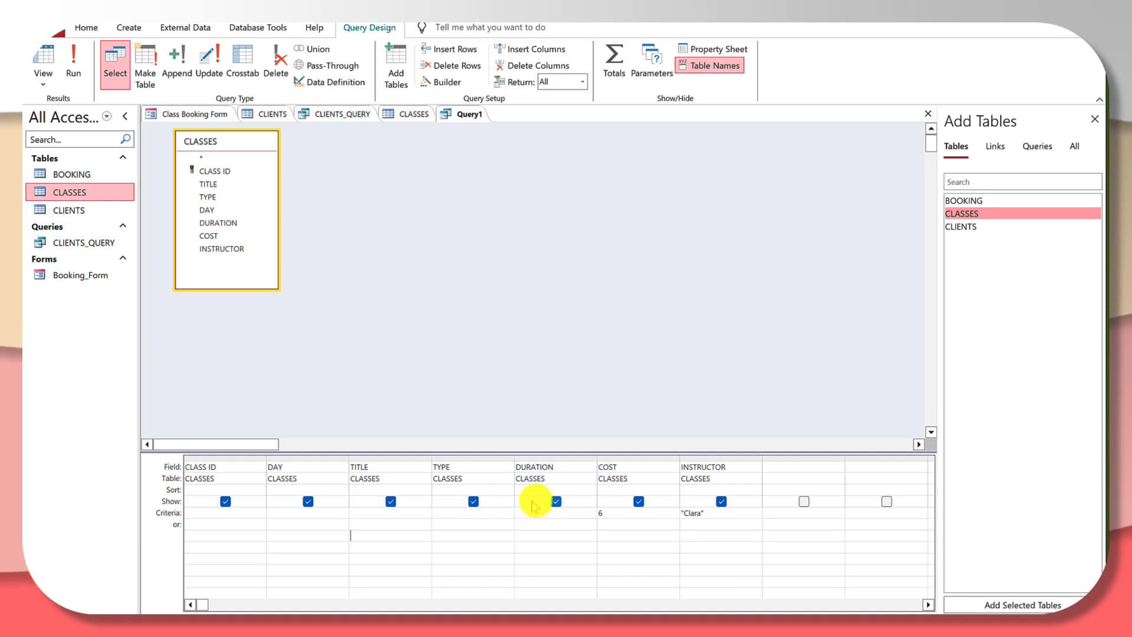
Hide the DURATION, COST and INSTRUCTOR fields from the query output and run the query
click(639, 501)
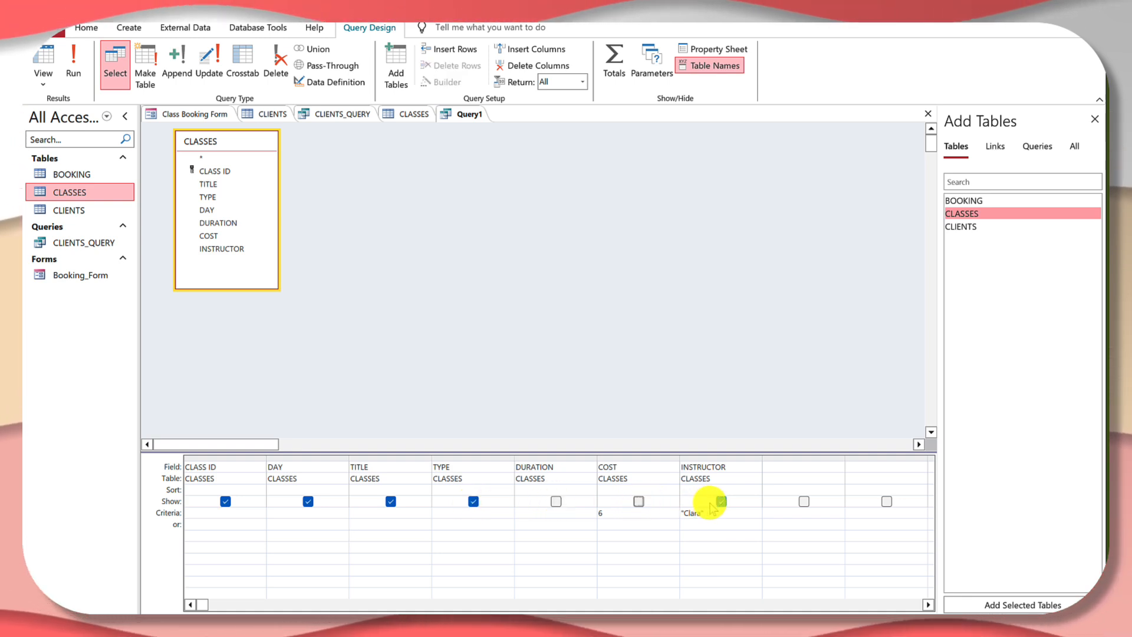
click(75, 71)
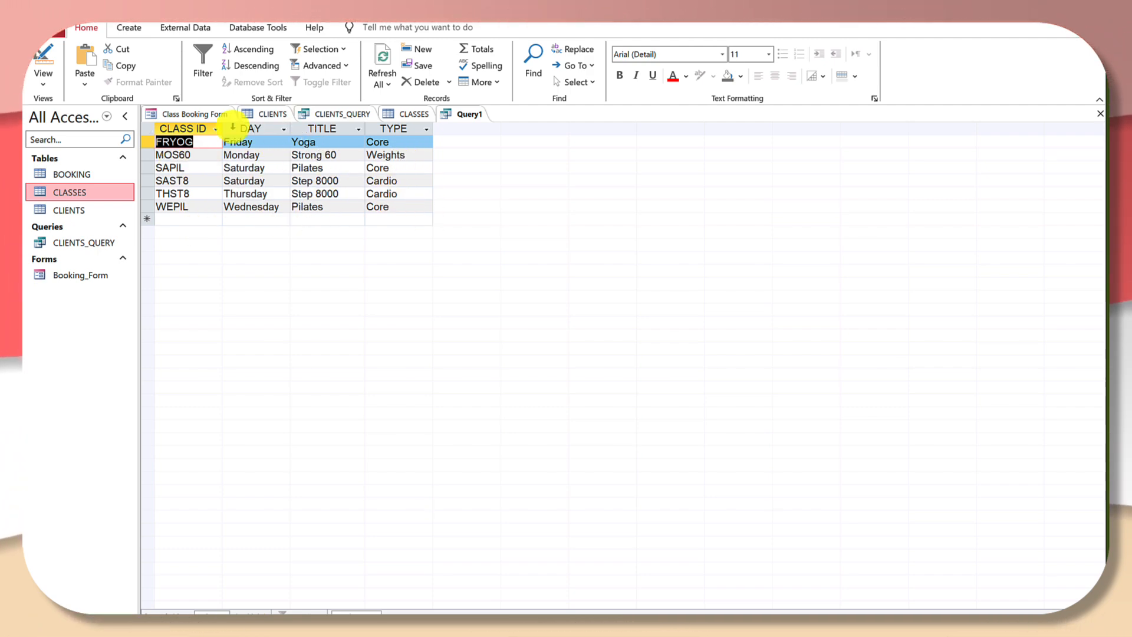
Return the query to Design view, sort CLASS ID in ascending order and run the query
click(59, 82)
click(72, 161)
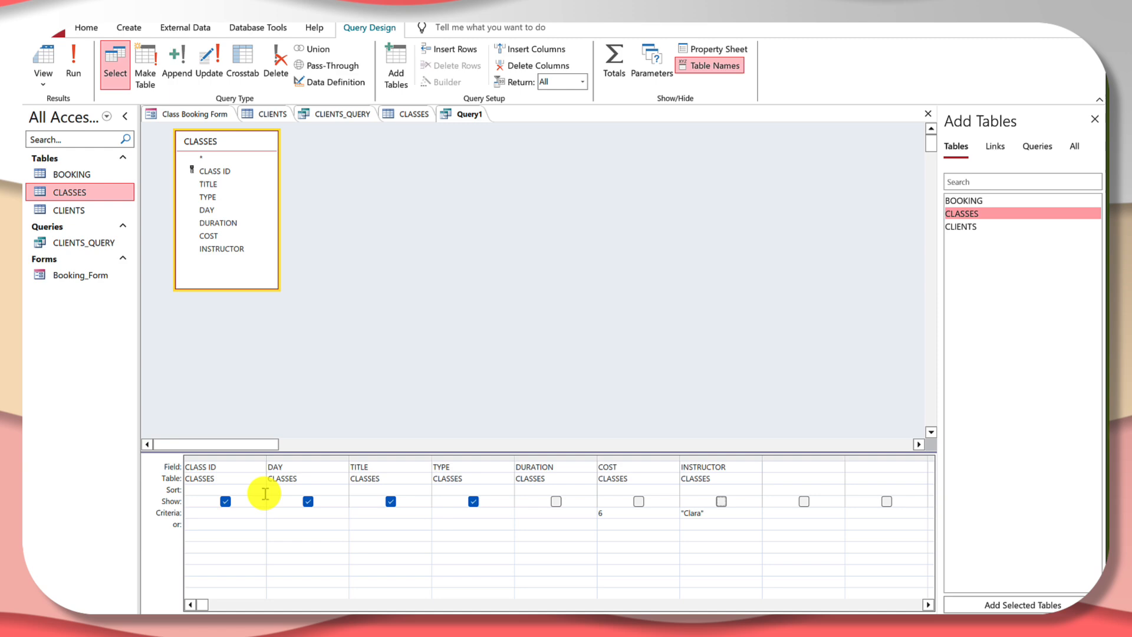
click(260, 489)
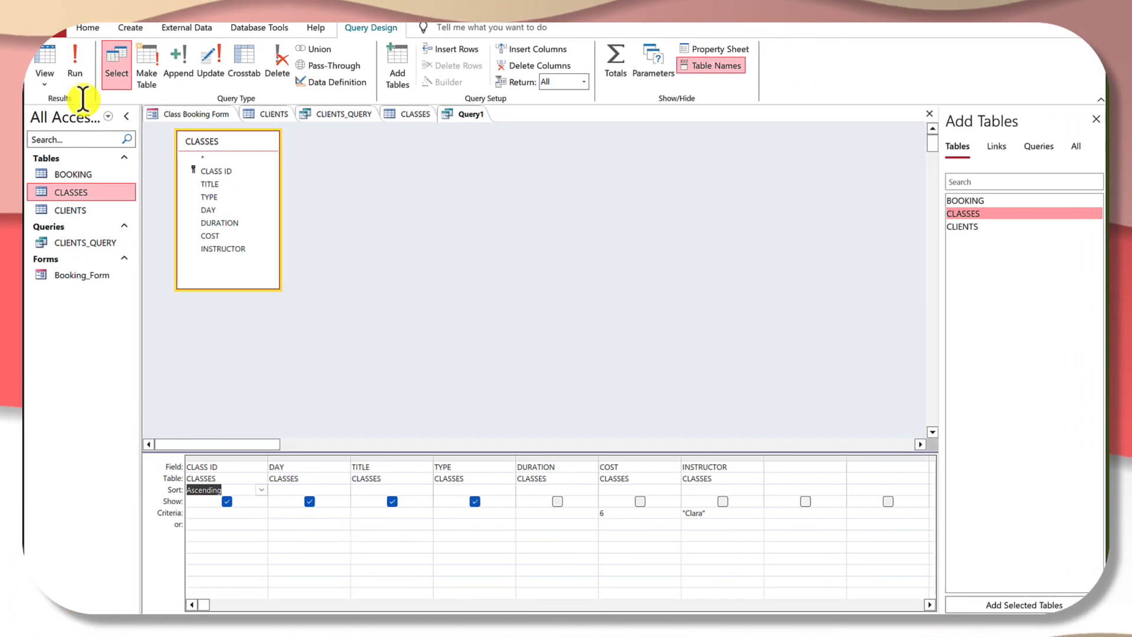
click(83, 98)
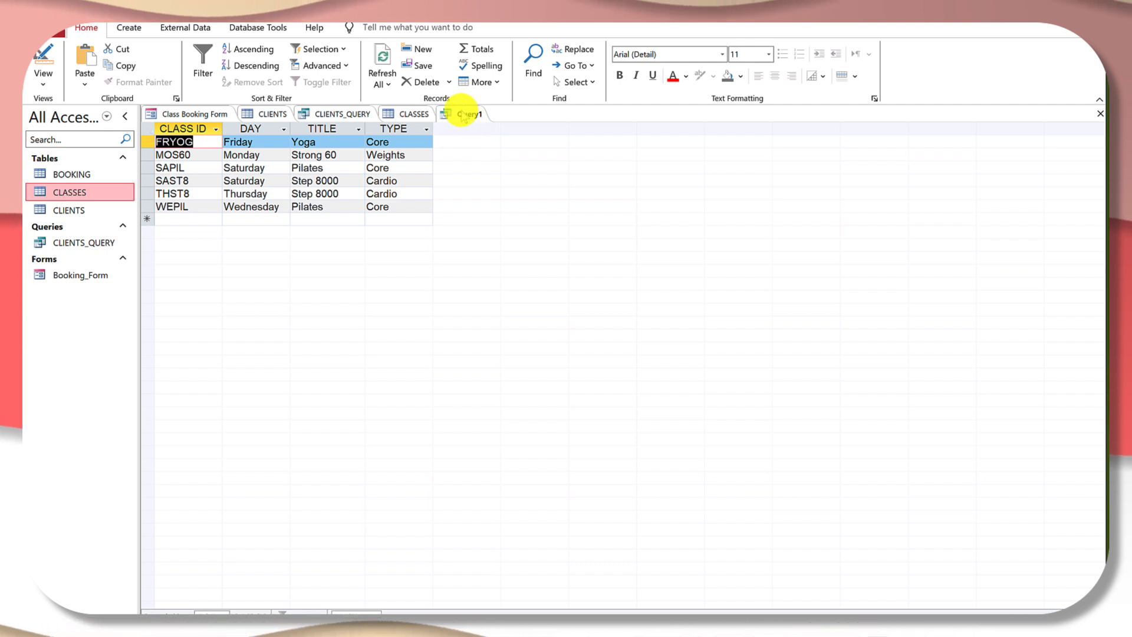
Save the new query as CLASSES_QUERY
right_click(464, 116)
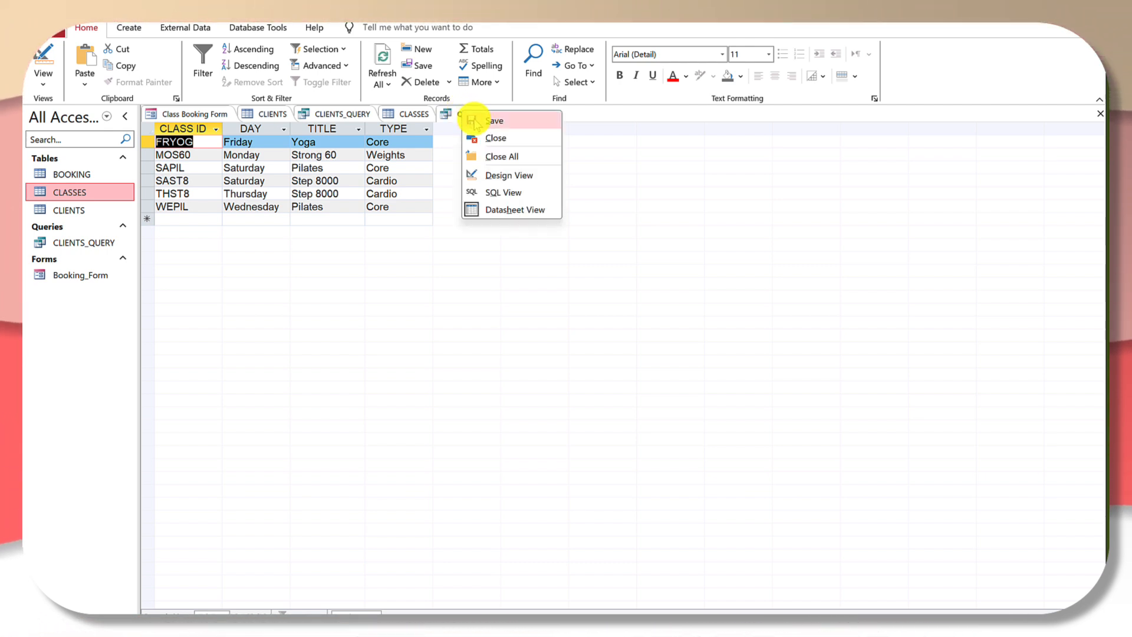
click(493, 120)
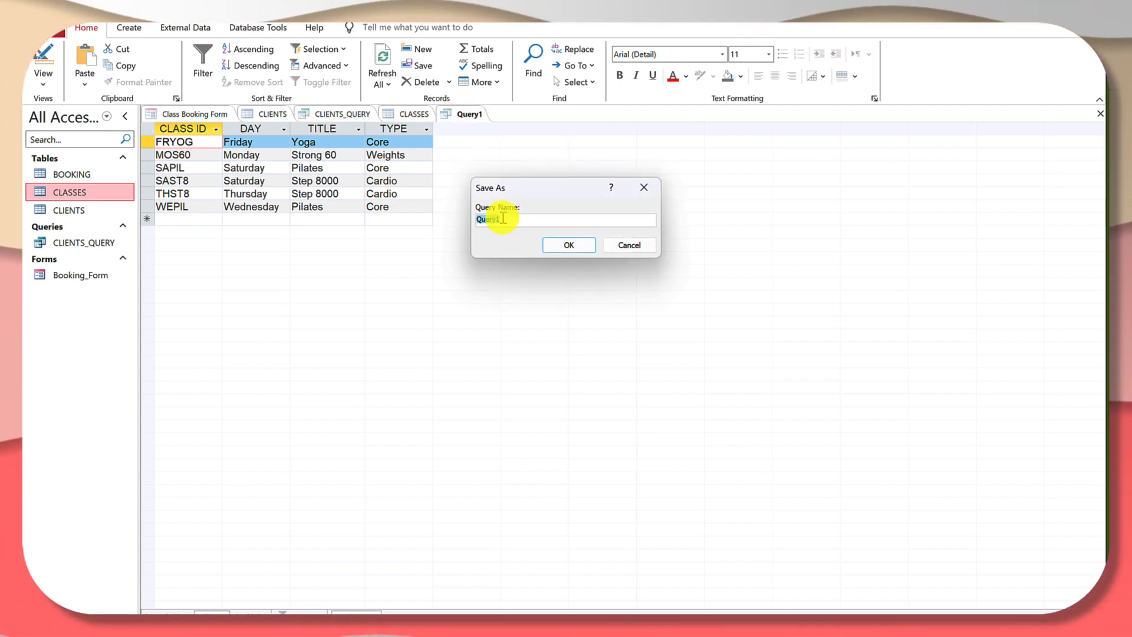
text(CL)
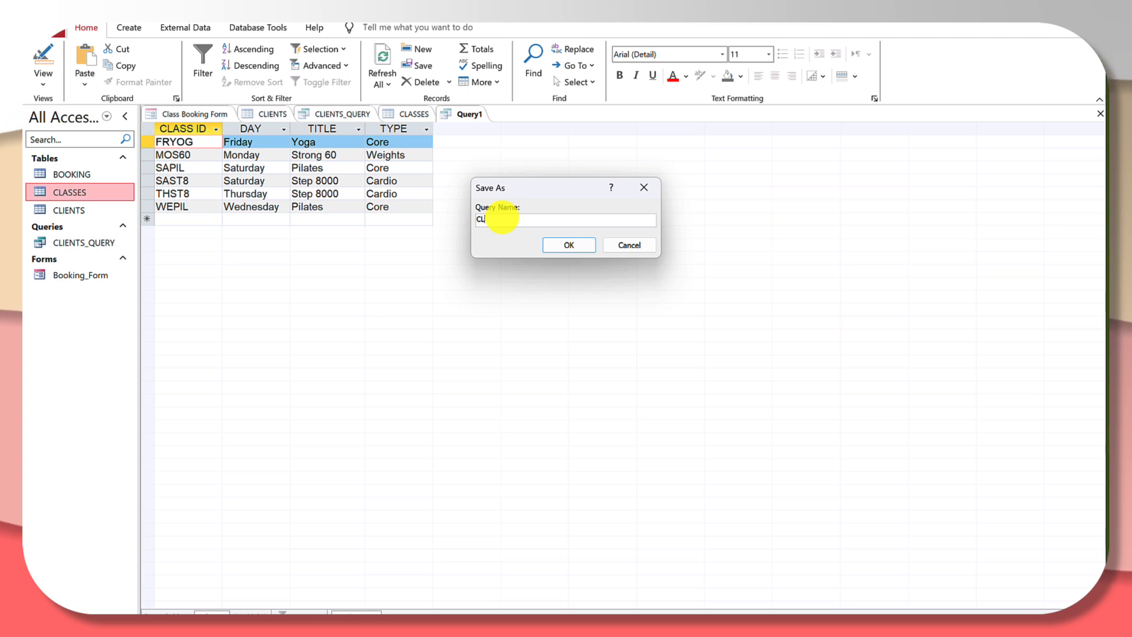
text(ASSES_QUER)
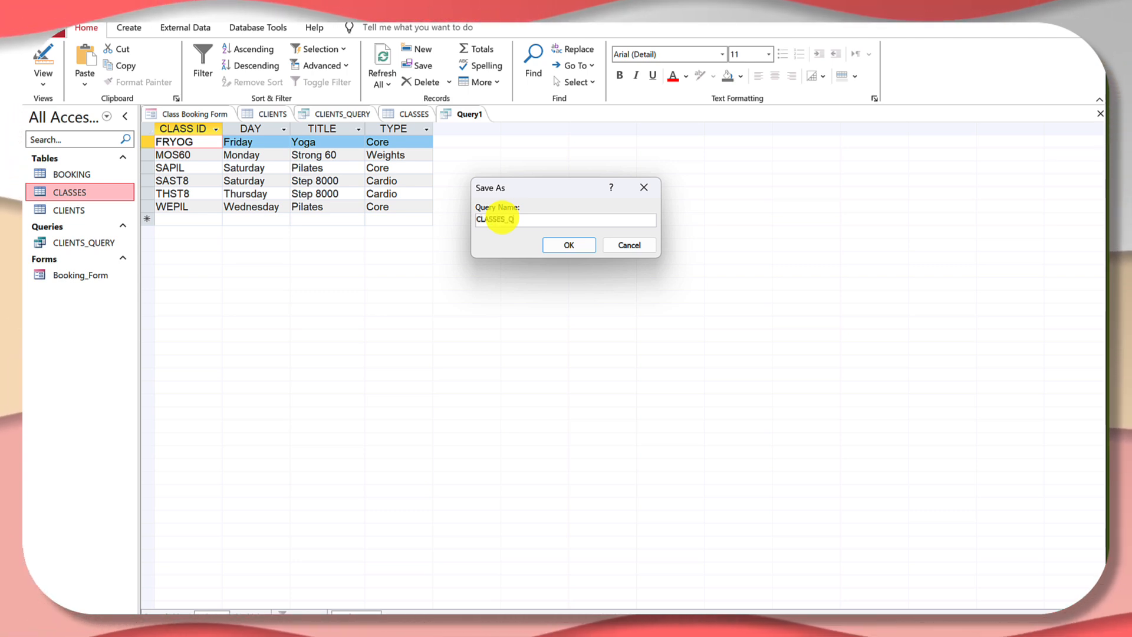
text(Y)
key(Return)
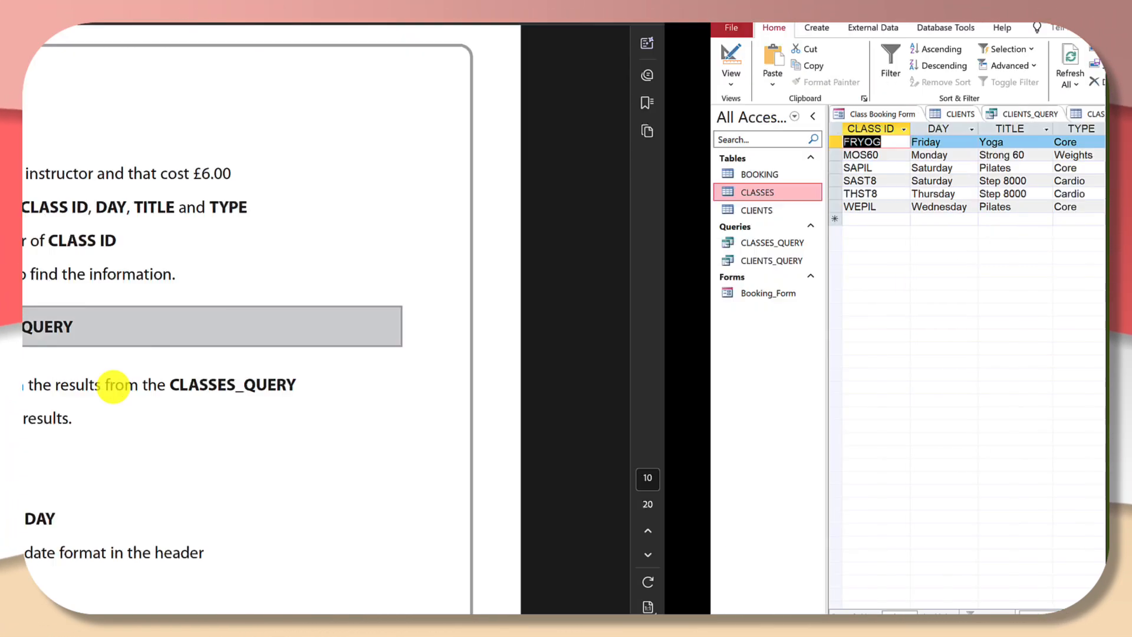
Switch to the task PDF and read the requirements for the database report based on CLASSES_QUERY
scroll(275, 434, down, 2)
scroll(275, 434, down, 2)
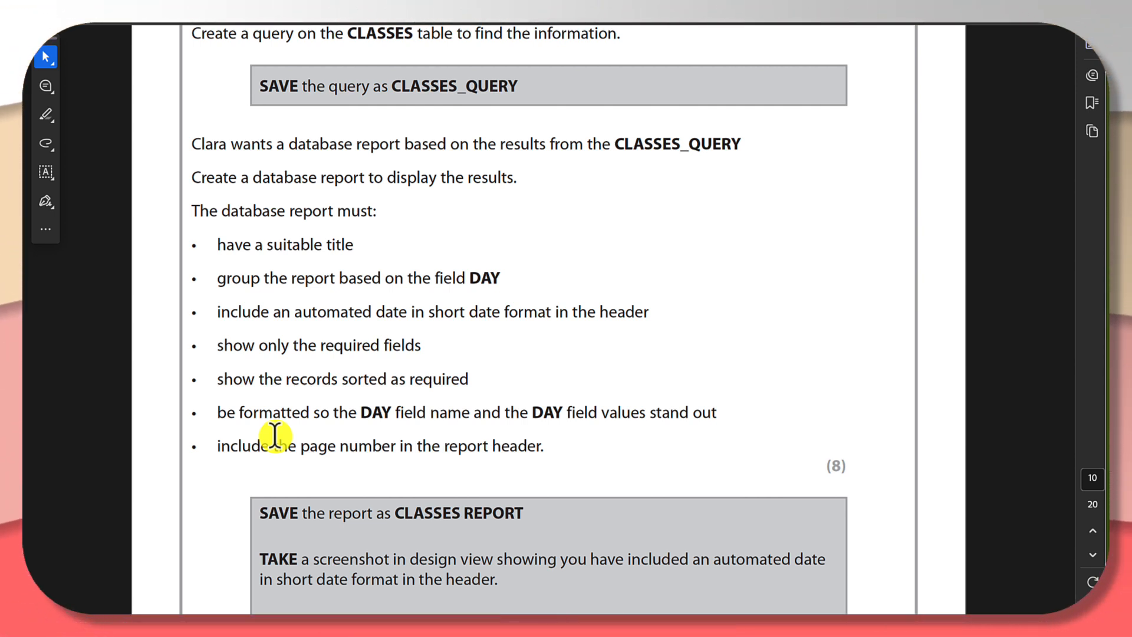
scroll(273, 433, down, 1)
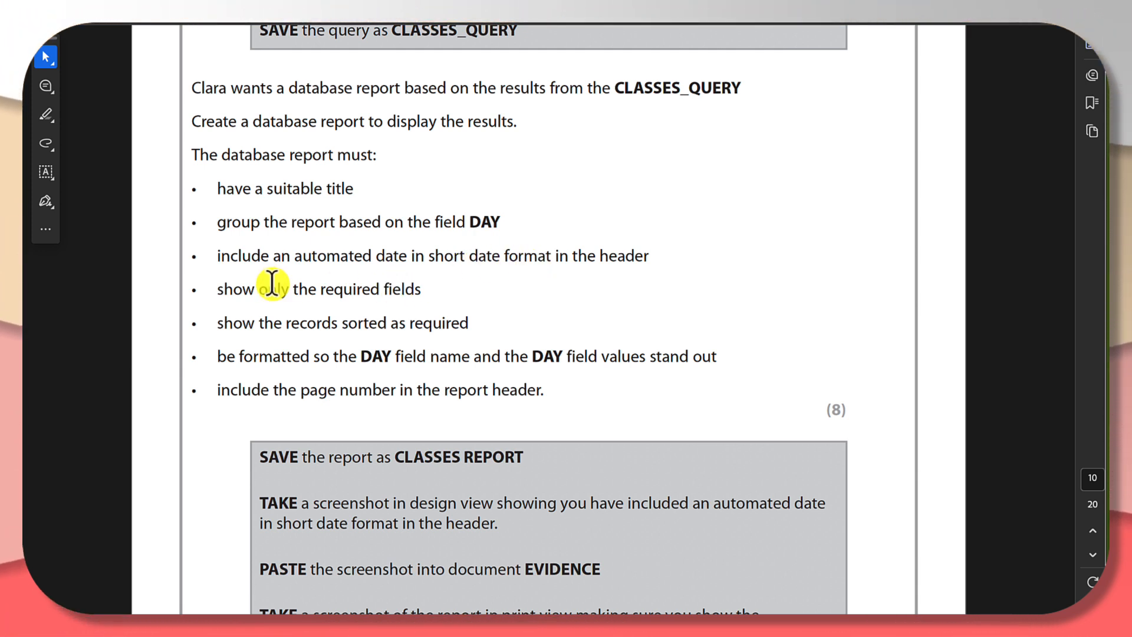
scroll(360, 319, down, 1)
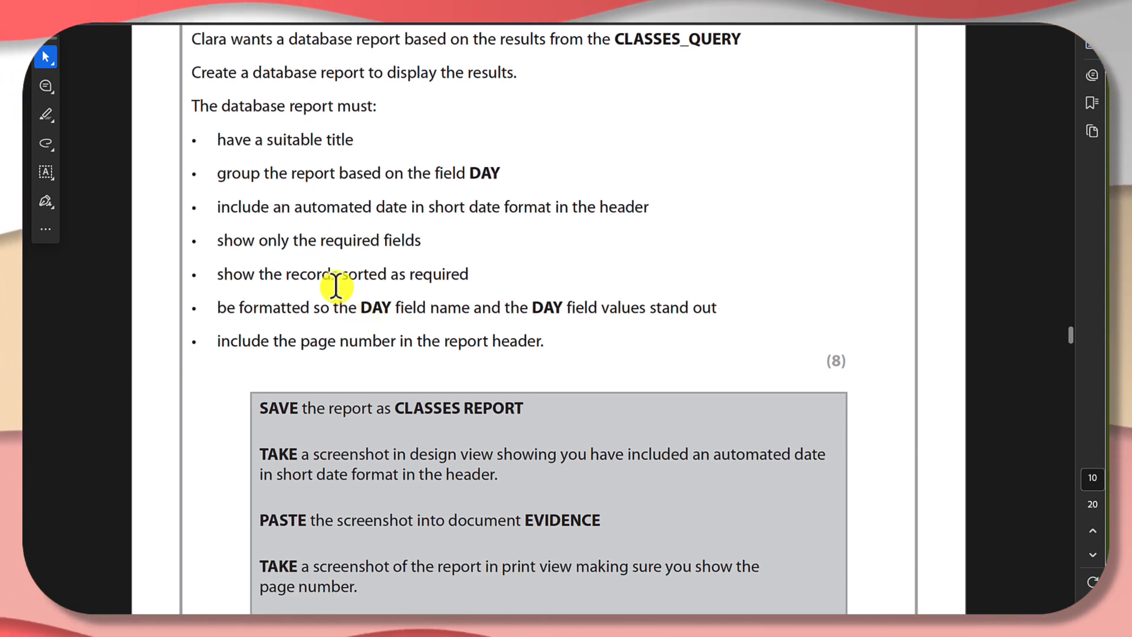
scroll(336, 283, down, 1)
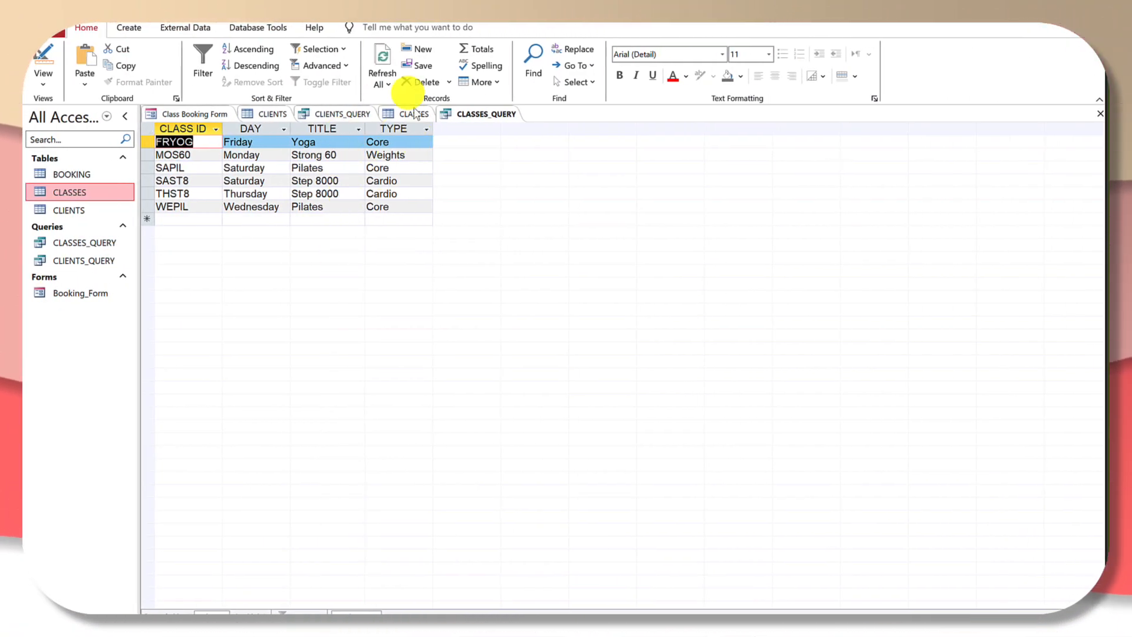
Start a Report Wizard report based on CLASSES_QUERY and include all fields: CLASS ID, DAY, TITLE and TYPE
click(128, 27)
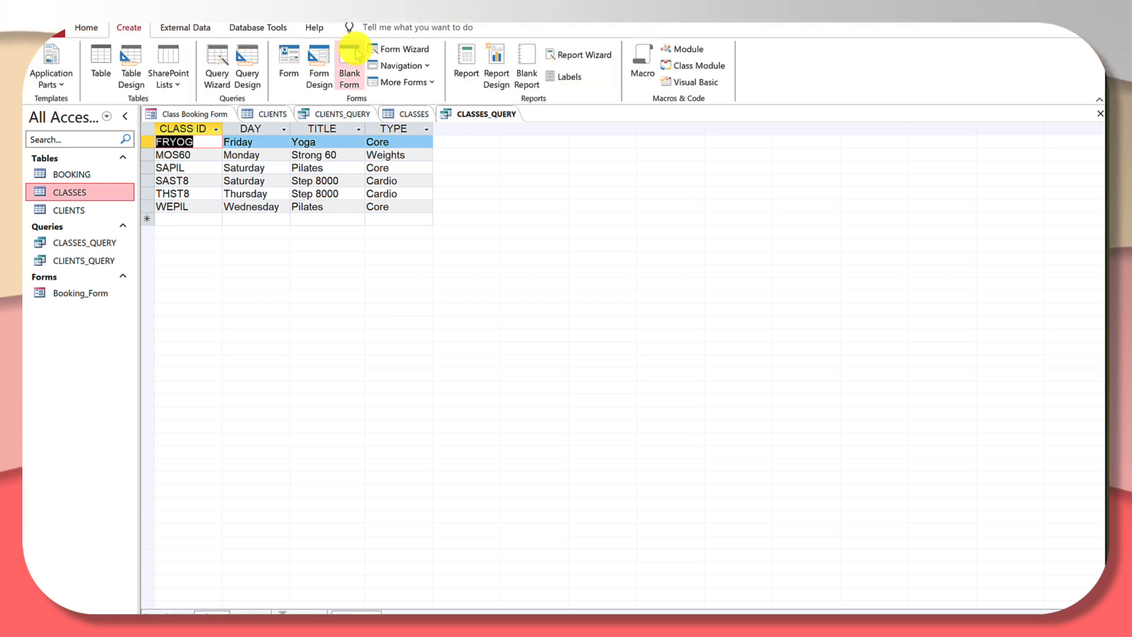
click(586, 61)
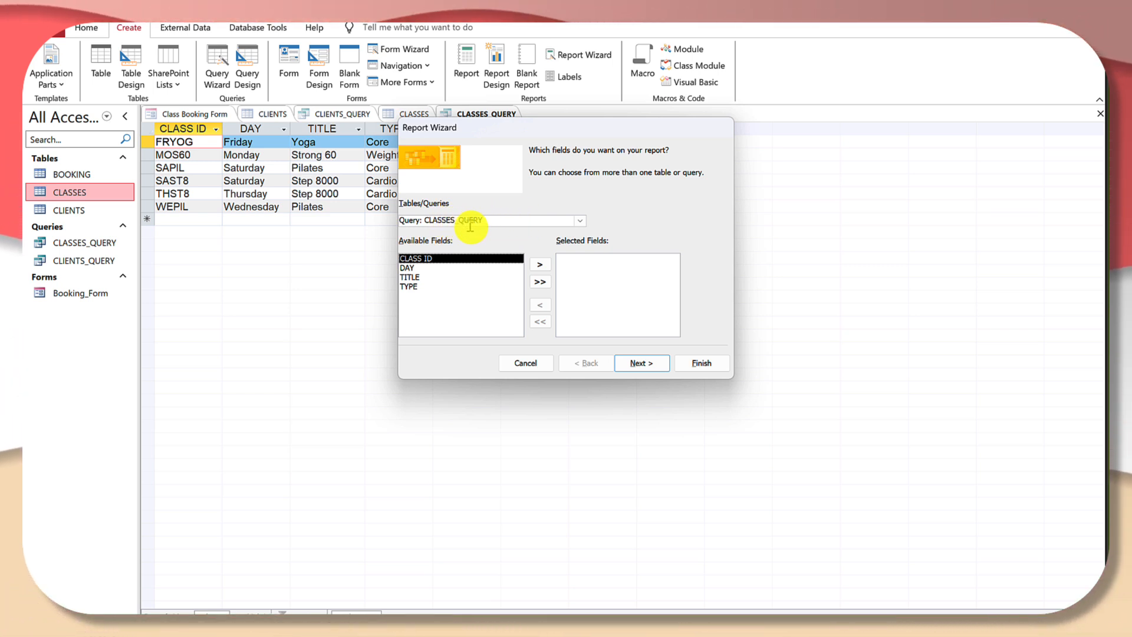
click(540, 282)
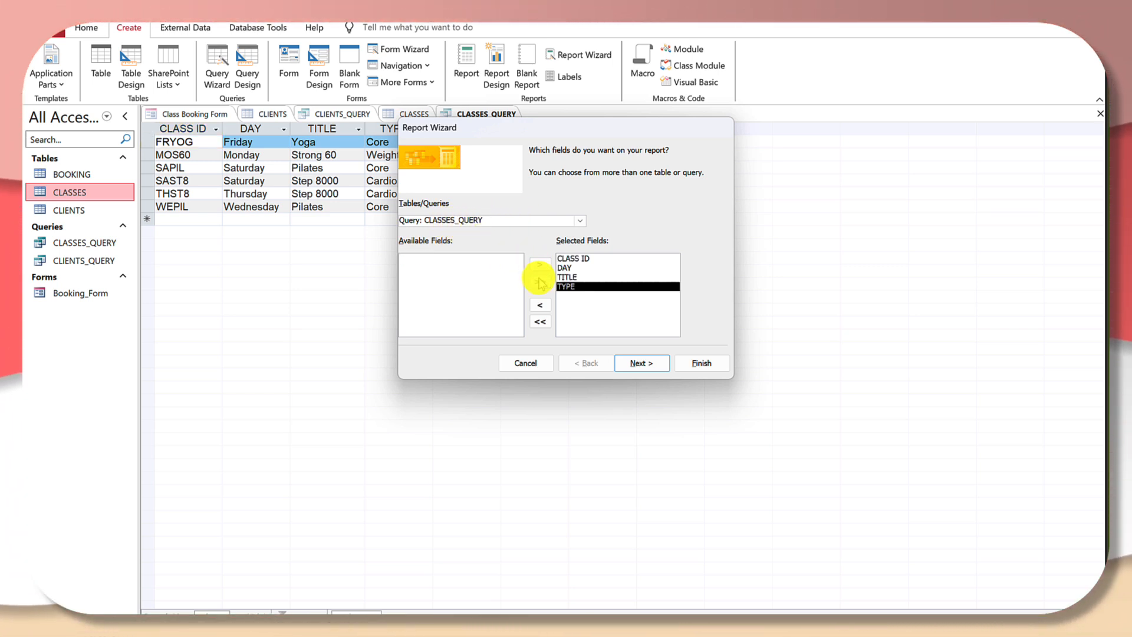
click(660, 364)
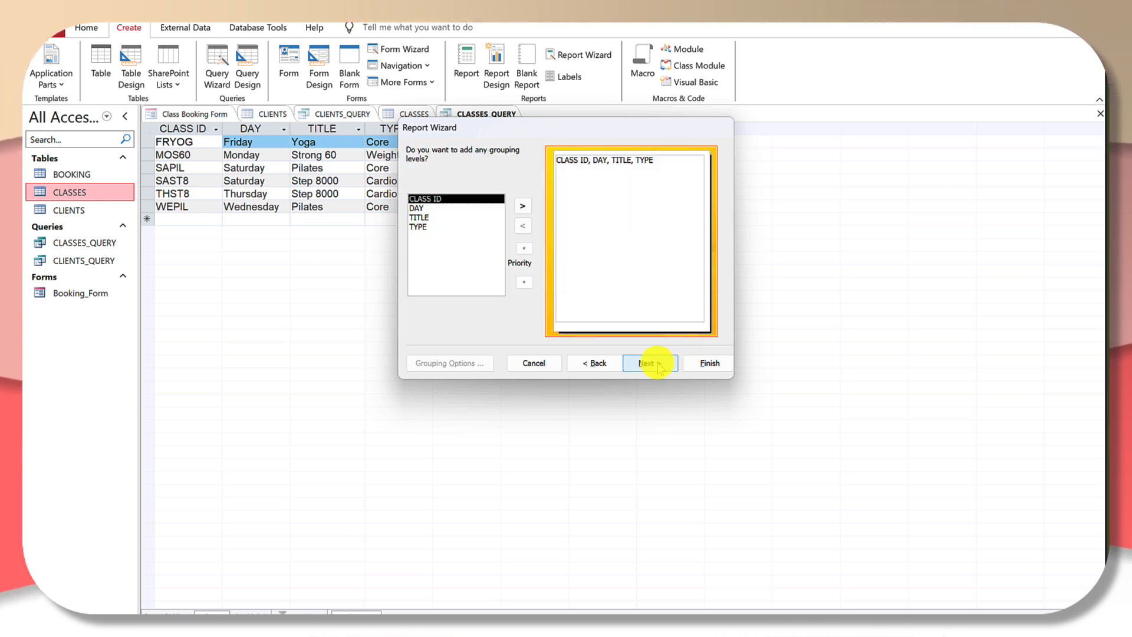
Finish the wizard without grouping or sorting, using Tabular layout, Portrait orientation and the title CLASSES REPORT, and open the report in Design View
click(659, 364)
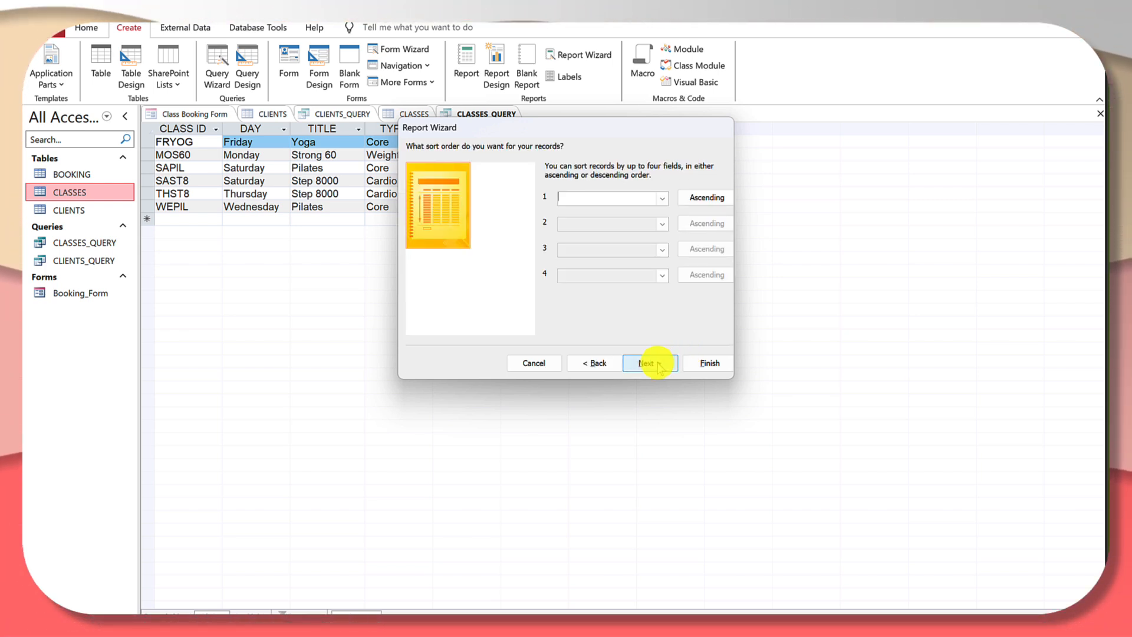
click(658, 362)
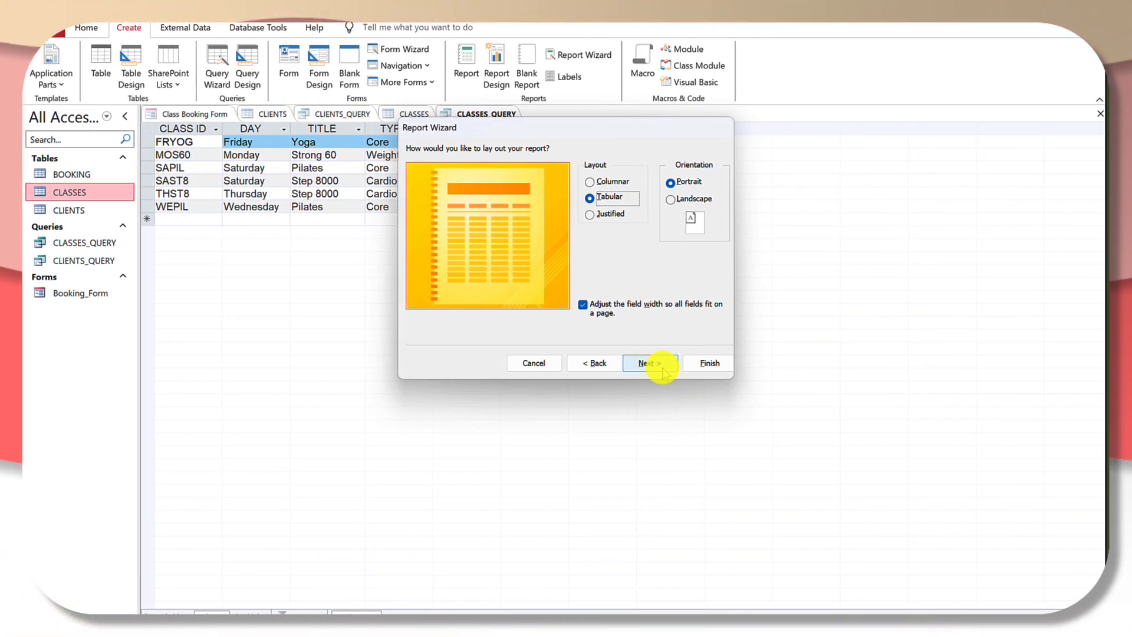
click(670, 363)
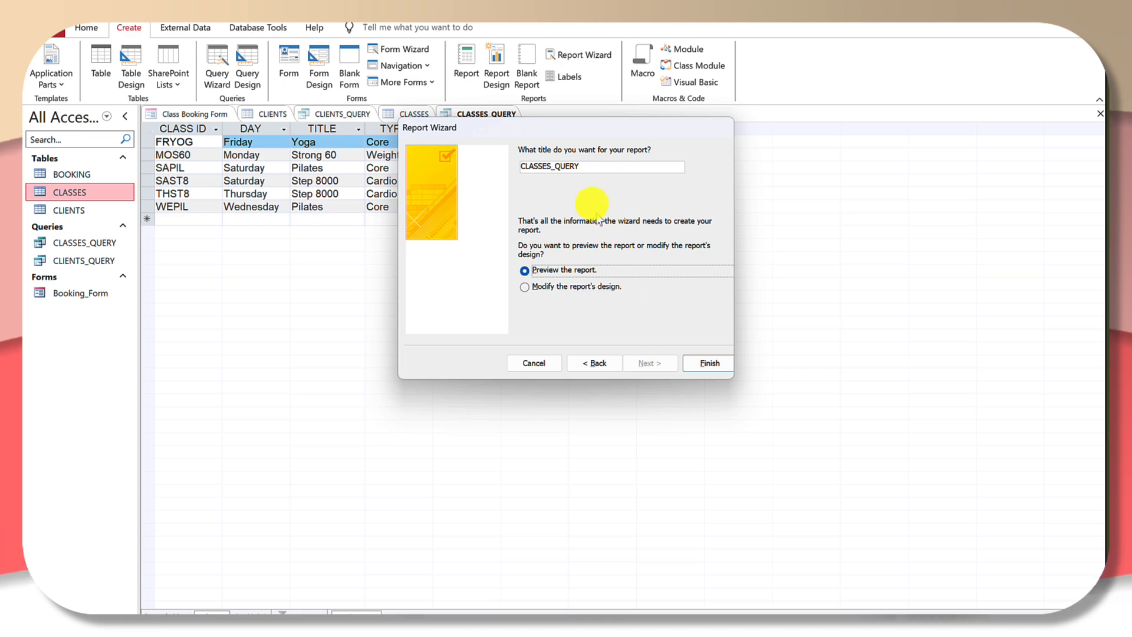
drag(581, 167, 551, 167)
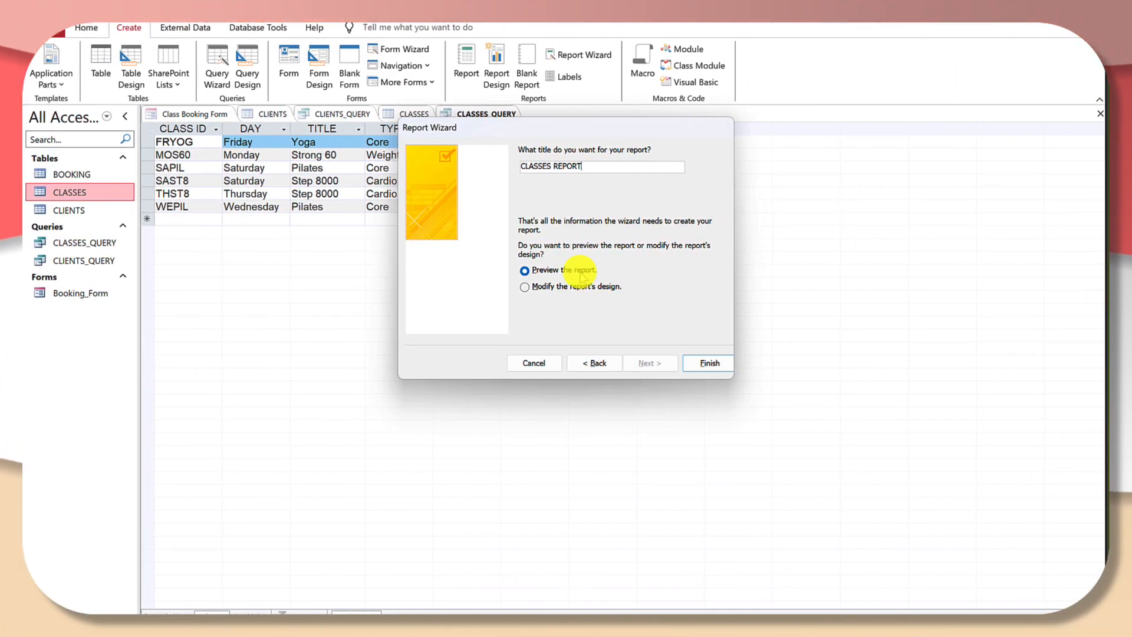
click(710, 364)
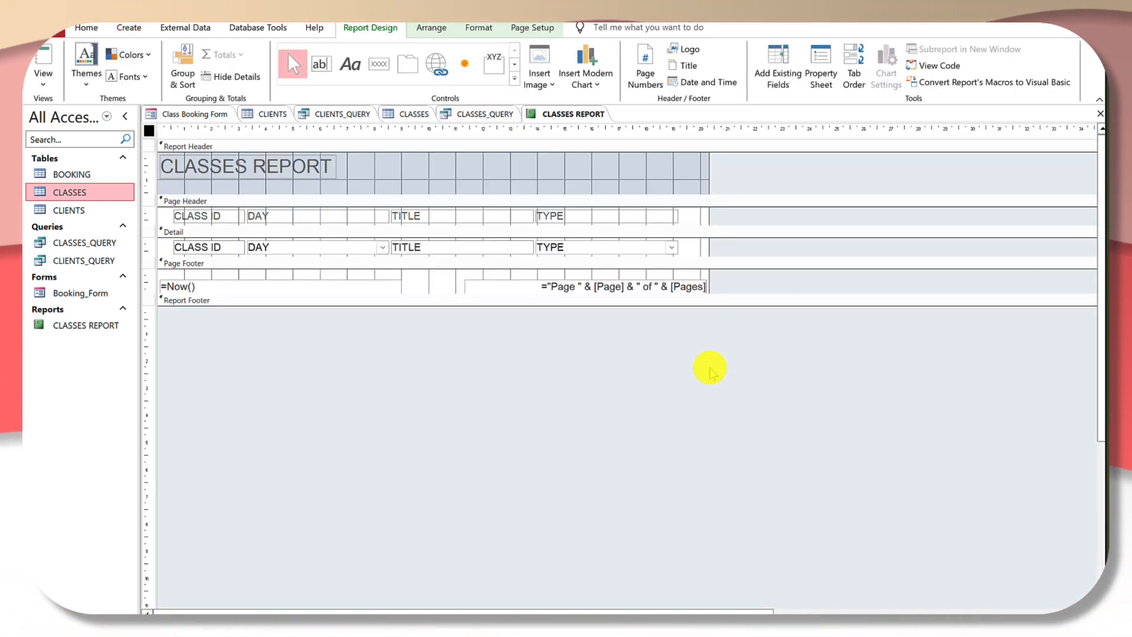
Change the title label in the Report Header to "Report of the query classes"
click(254, 165)
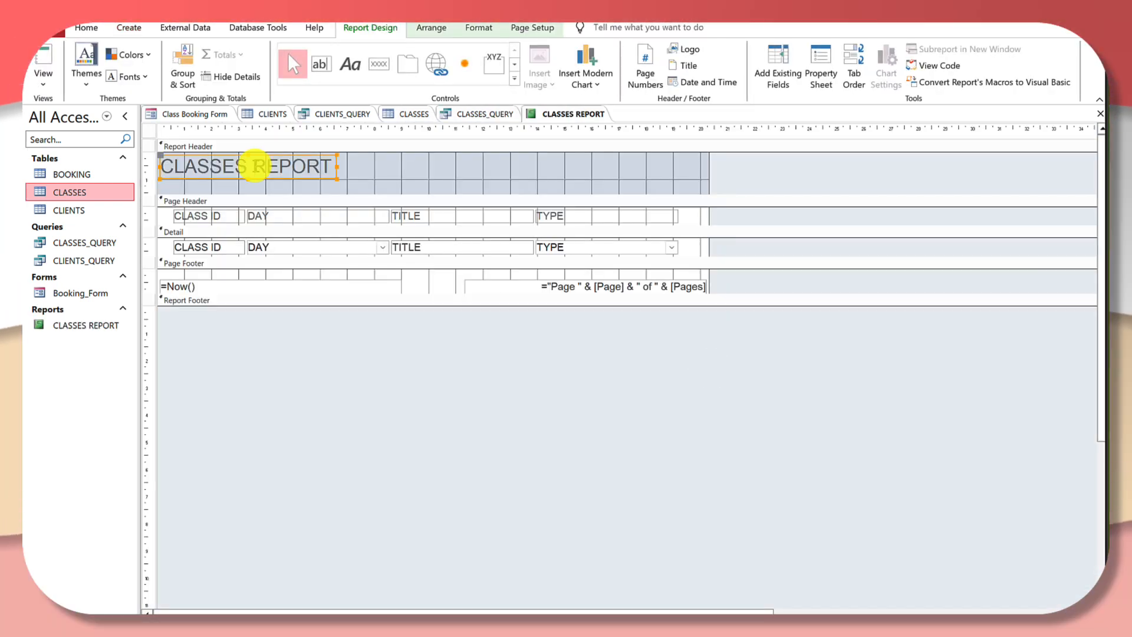
click(265, 180)
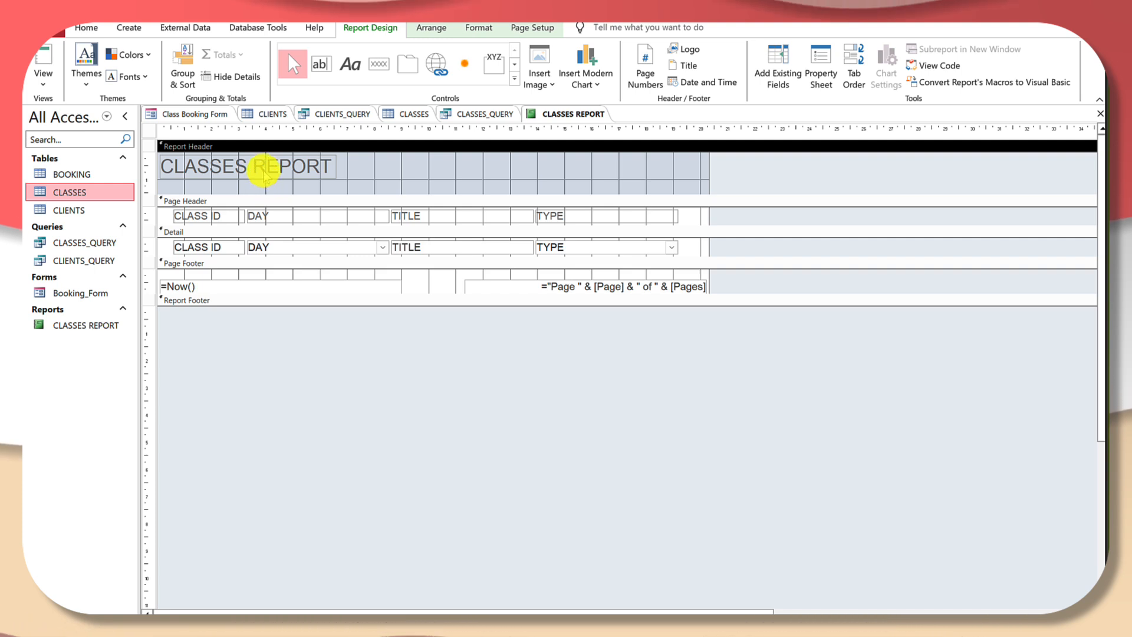
click(264, 175)
double_click(264, 175)
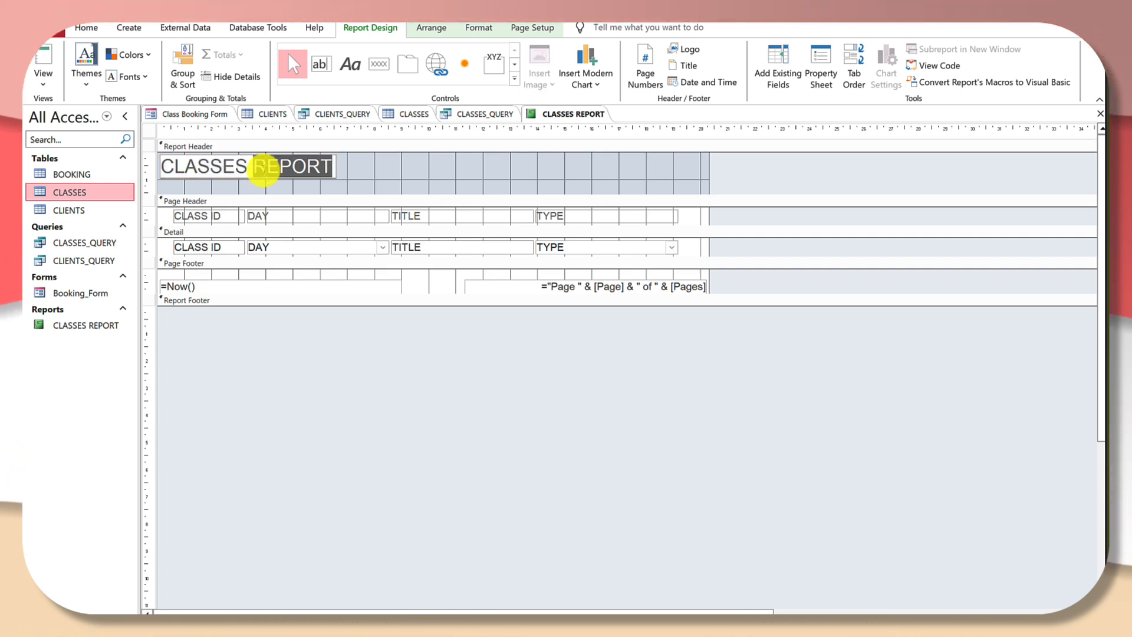
key(BackSpace)
key(BackSpace)
key(BackSpace)
key(BackSpace)
key(BackSpace)
key(BackSpace)
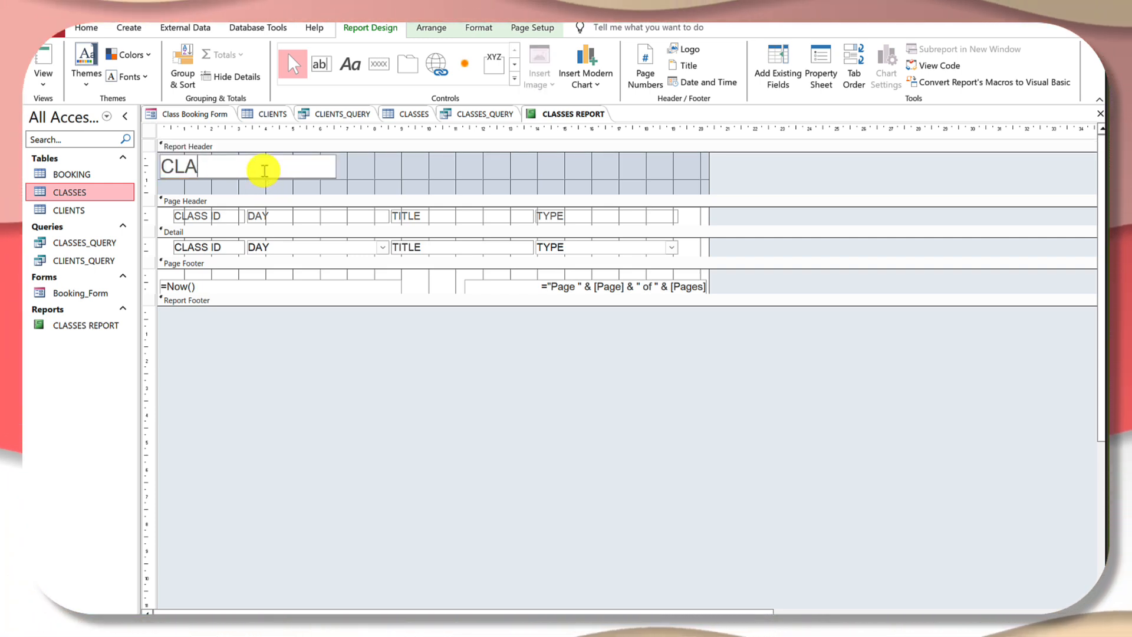
key(BackSpace)
key(BackSpace)
key(BackSpace)
text(Repot)
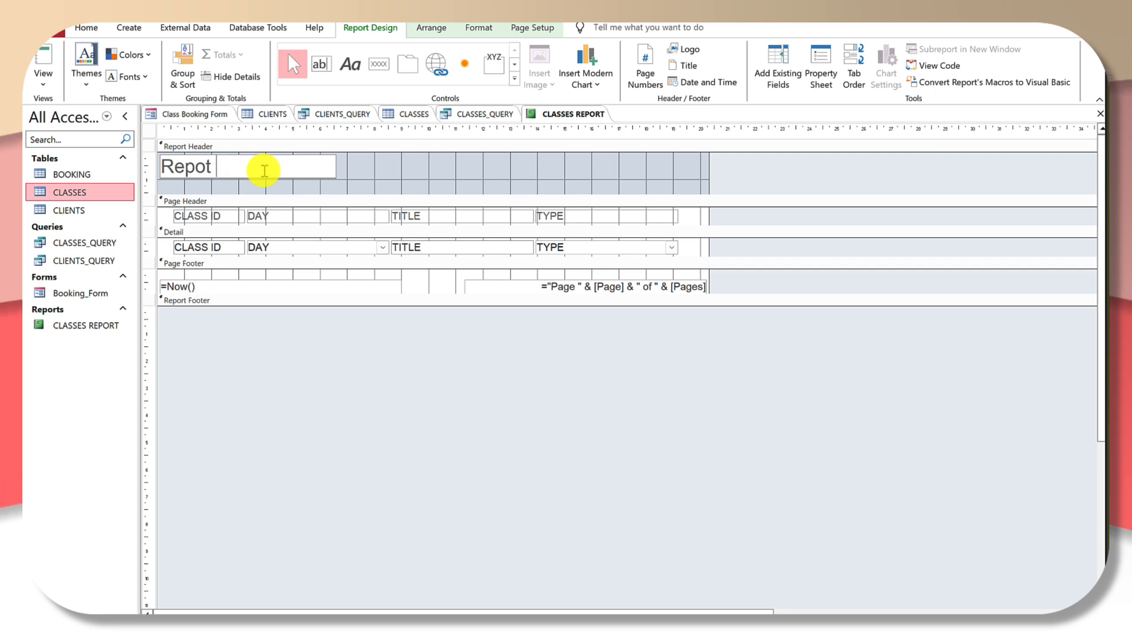
key(BackSpace)
key(BackSpace)
text(rt )
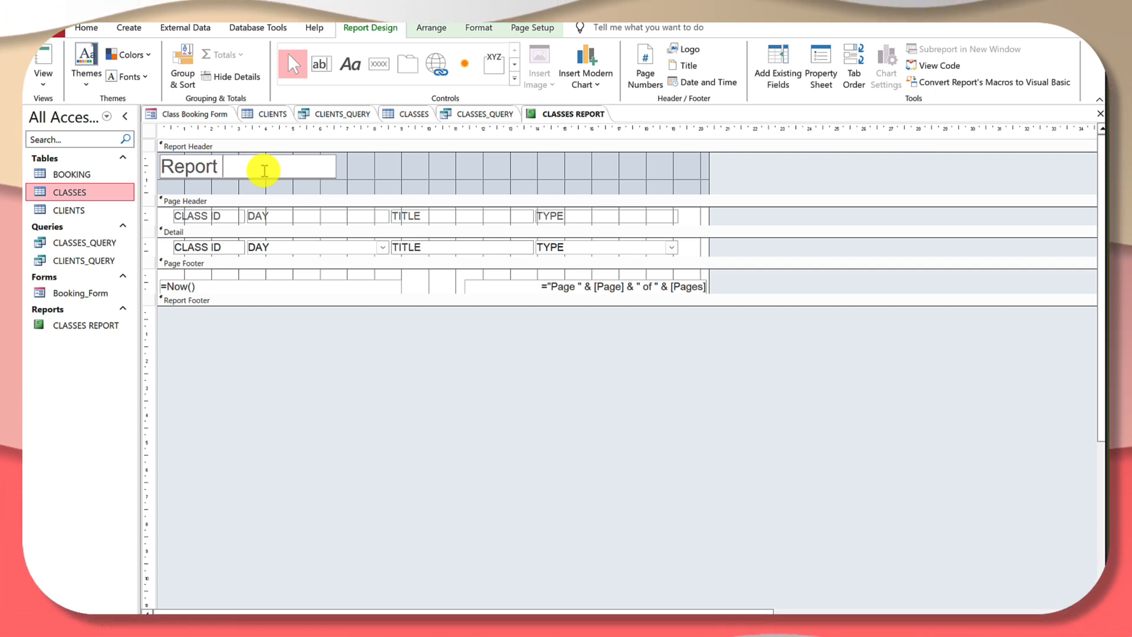
text(o)
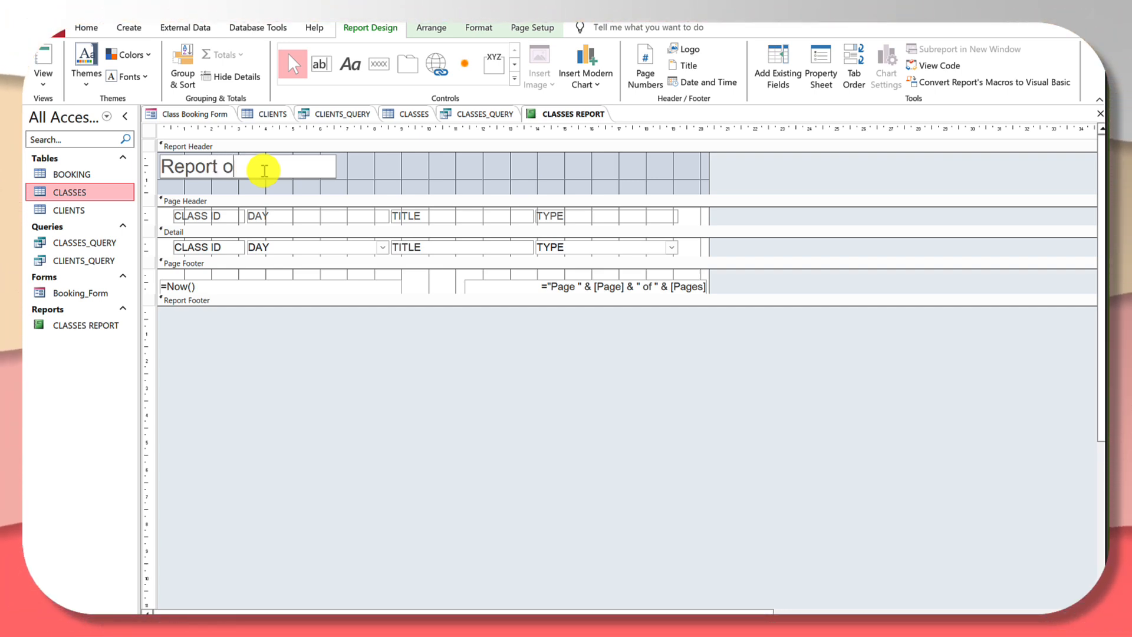
text(f the ques)
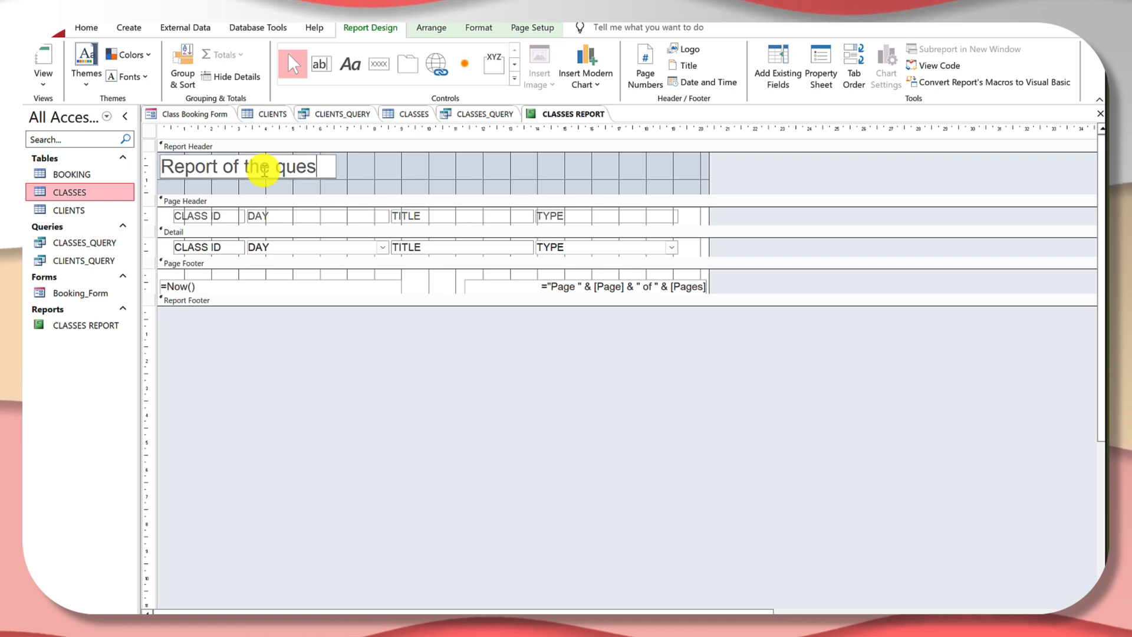
key(BackSpace)
text(ry ca)
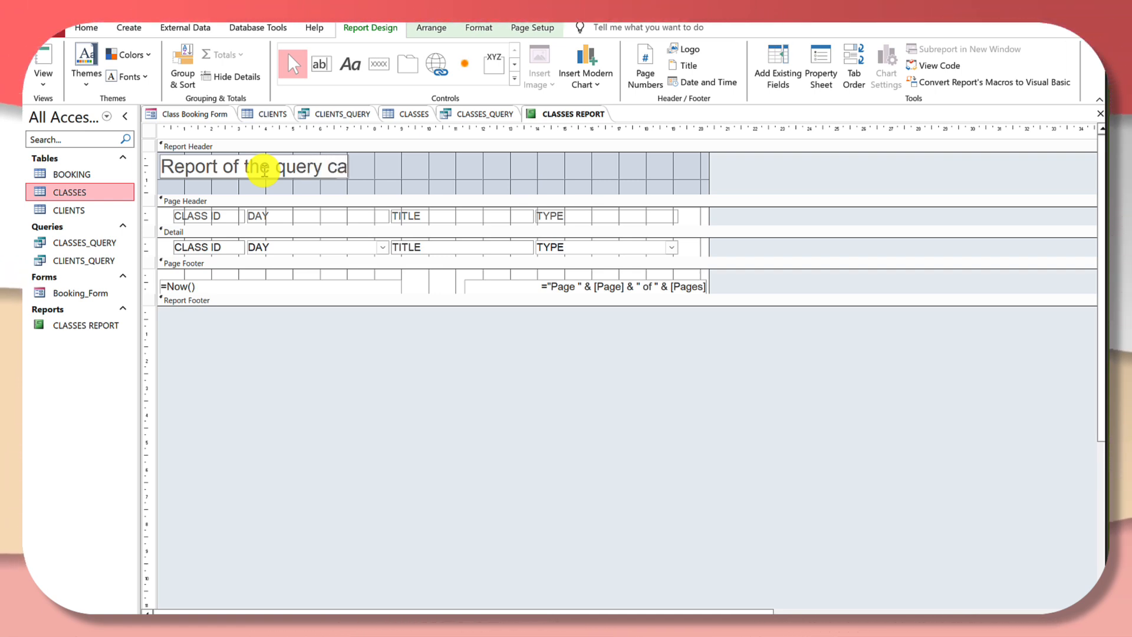
key(BackSpace)
text(lasses)
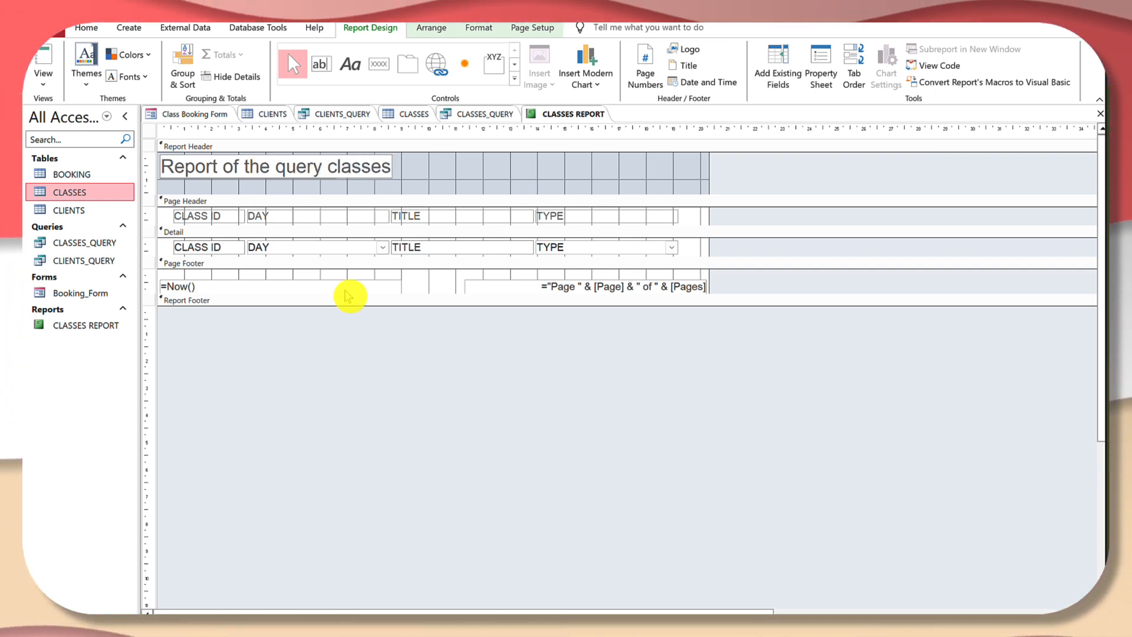
click(410, 345)
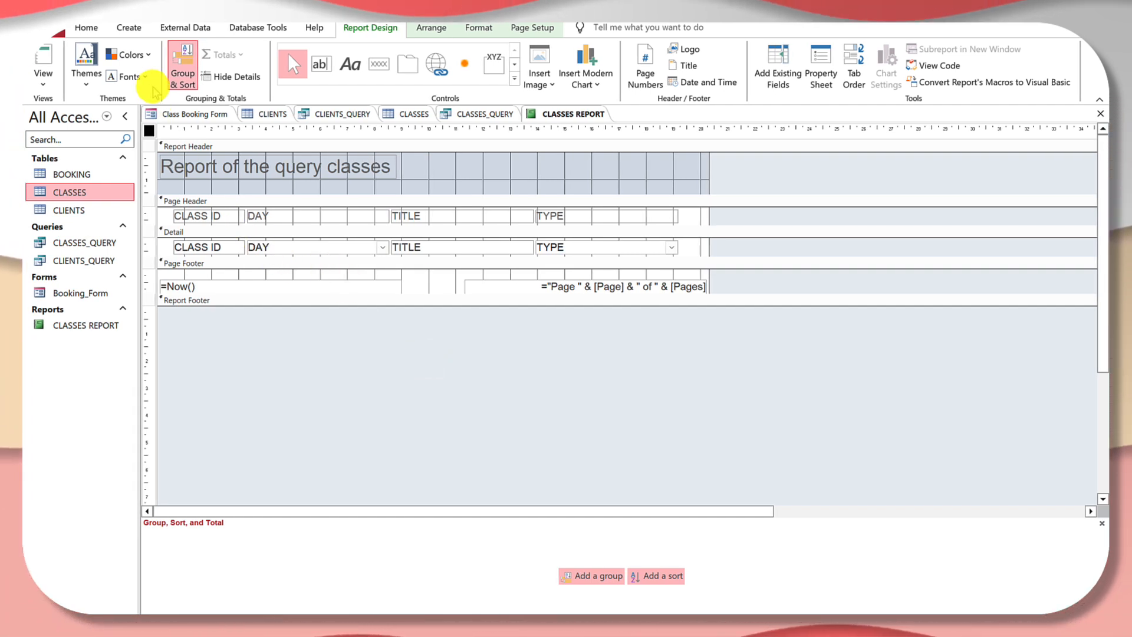
Add a group level on the DAY field to the report
click(43, 77)
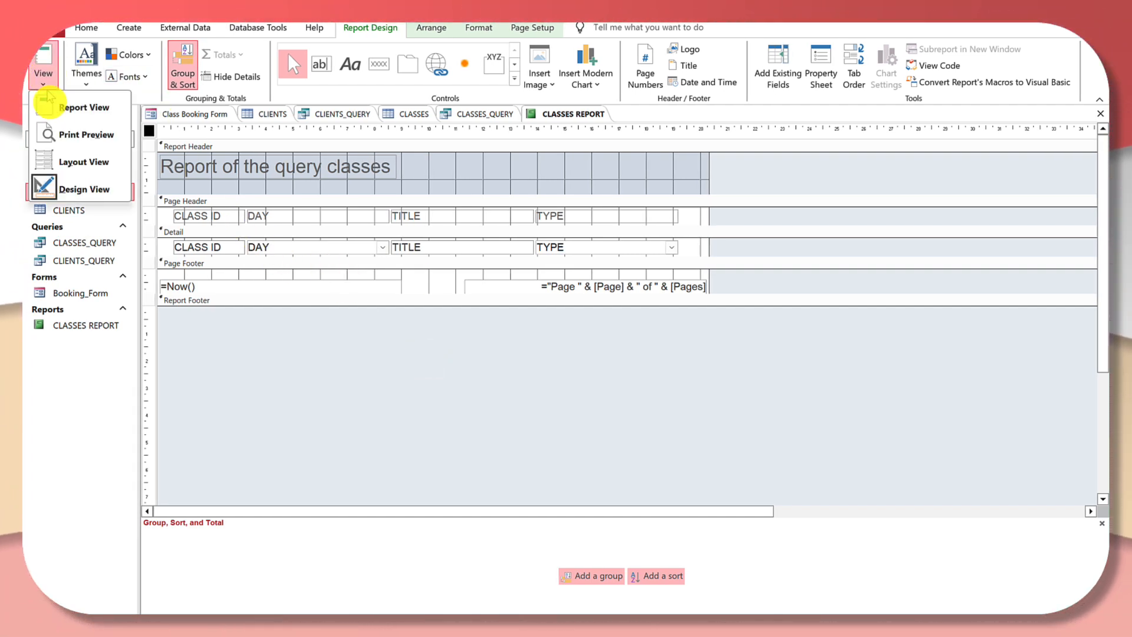
click(203, 340)
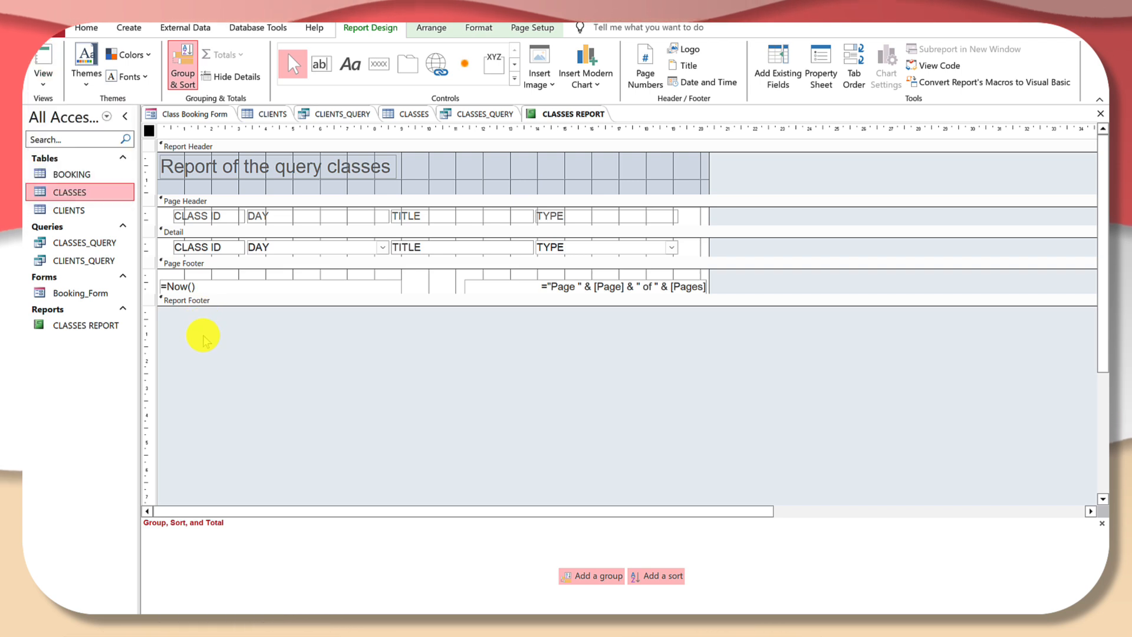
click(181, 60)
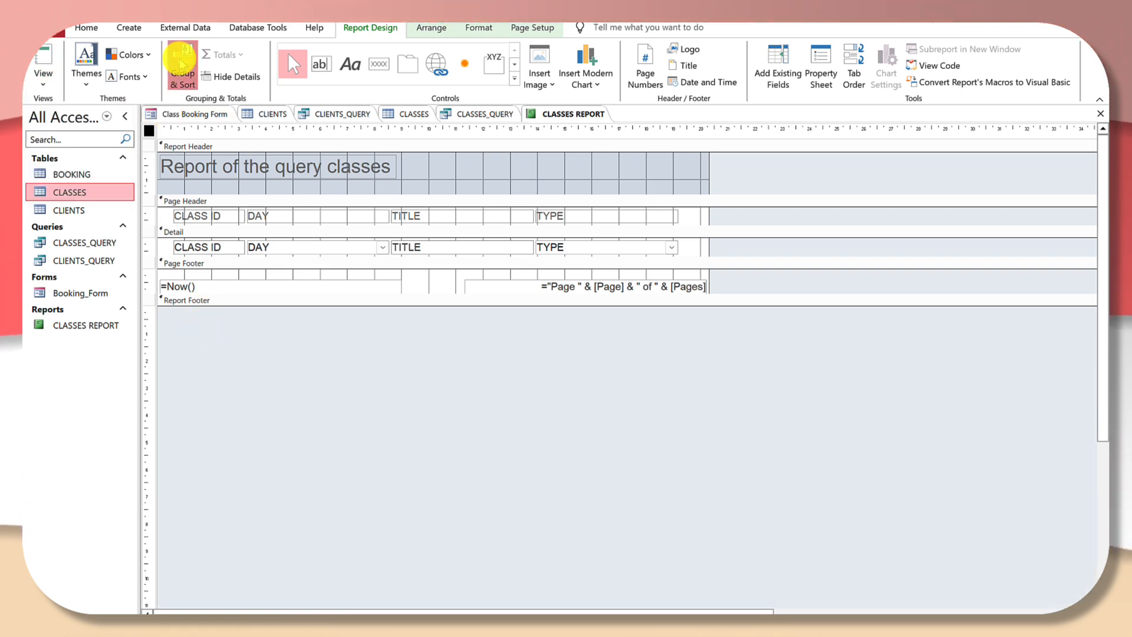
click(181, 60)
click(581, 574)
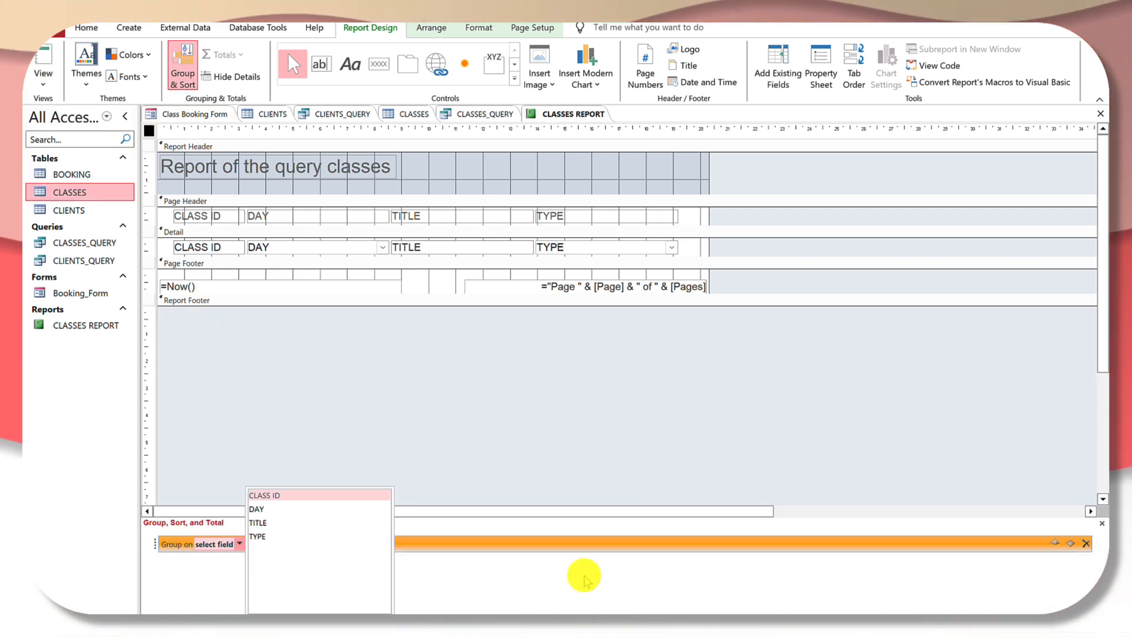
click(333, 509)
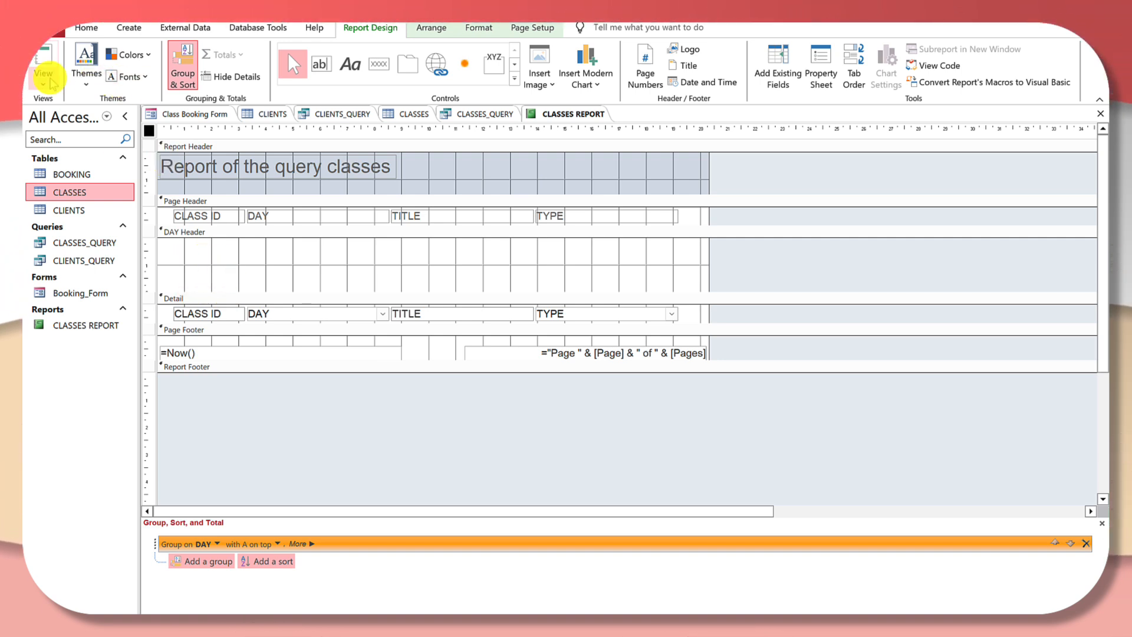
Check the report in Report View, shrink the empty DAY Header section to a thin strip, and display the report again
click(43, 79)
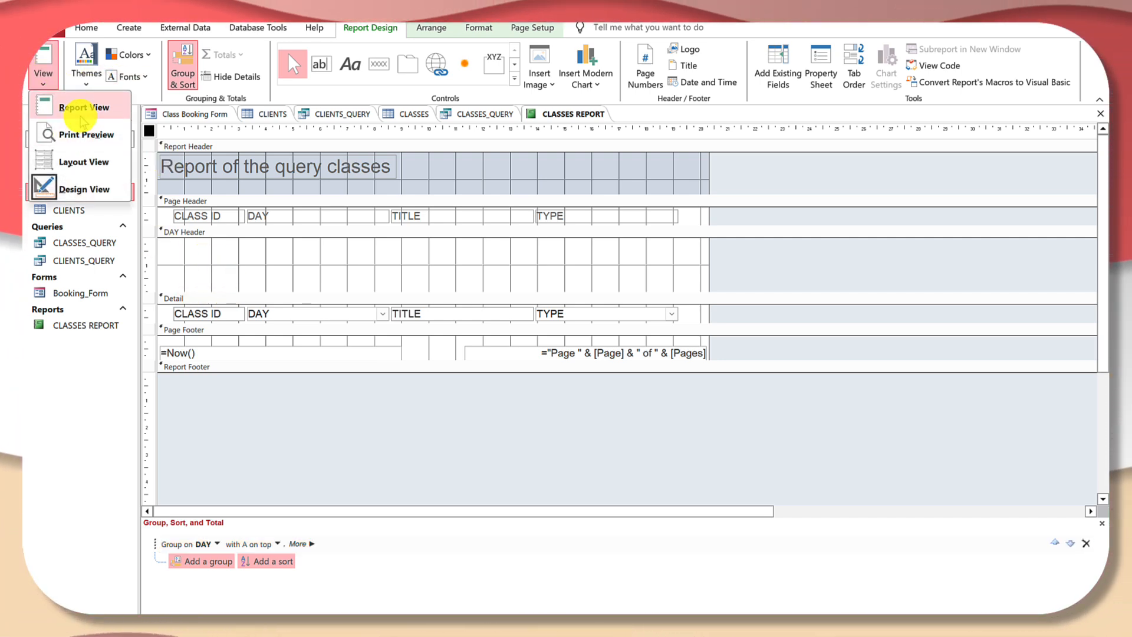
click(77, 109)
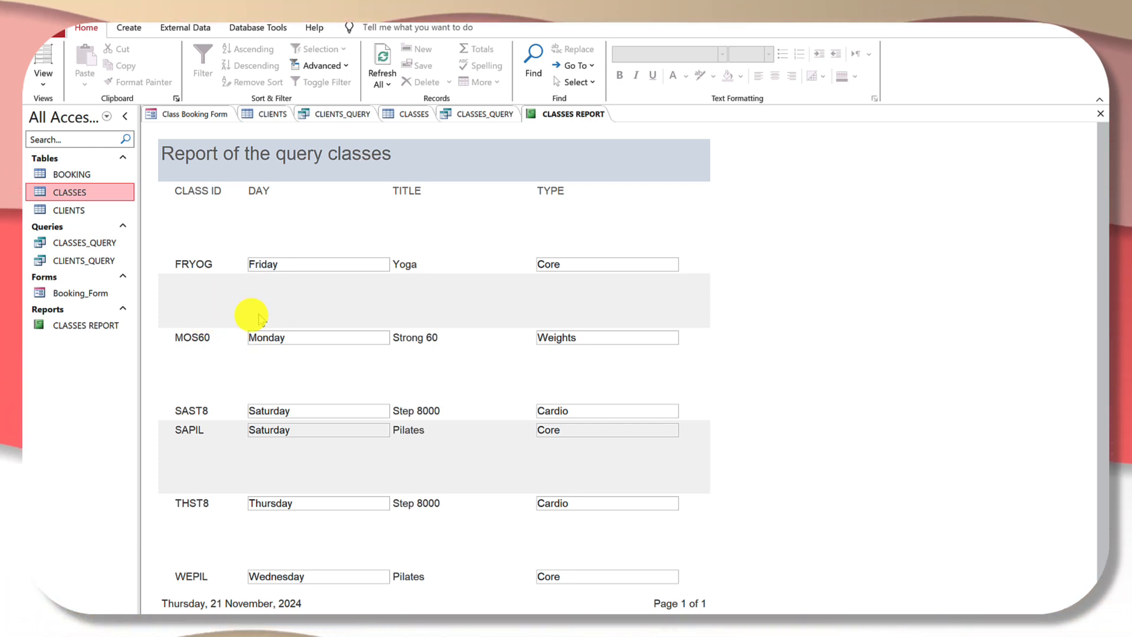
click(43, 69)
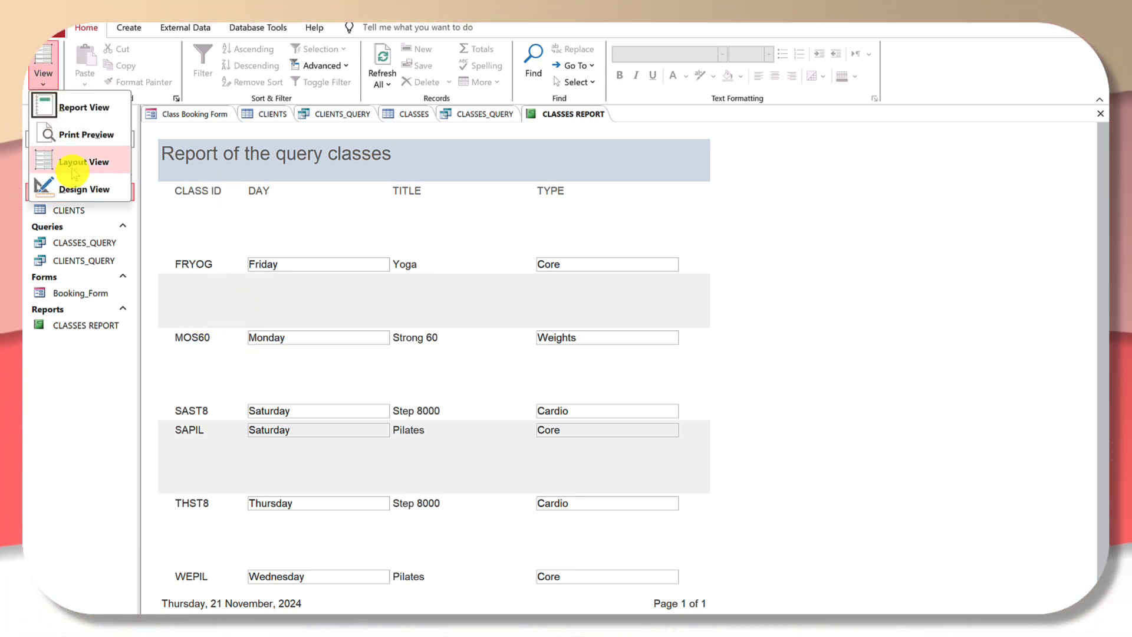
click(44, 187)
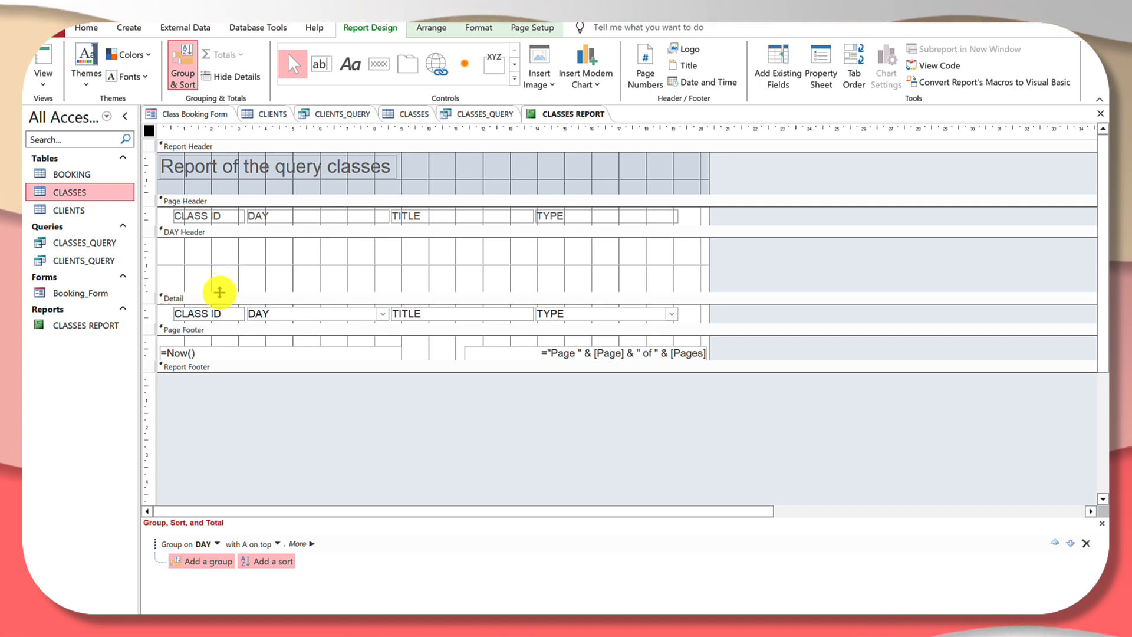
drag(220, 292, 212, 244)
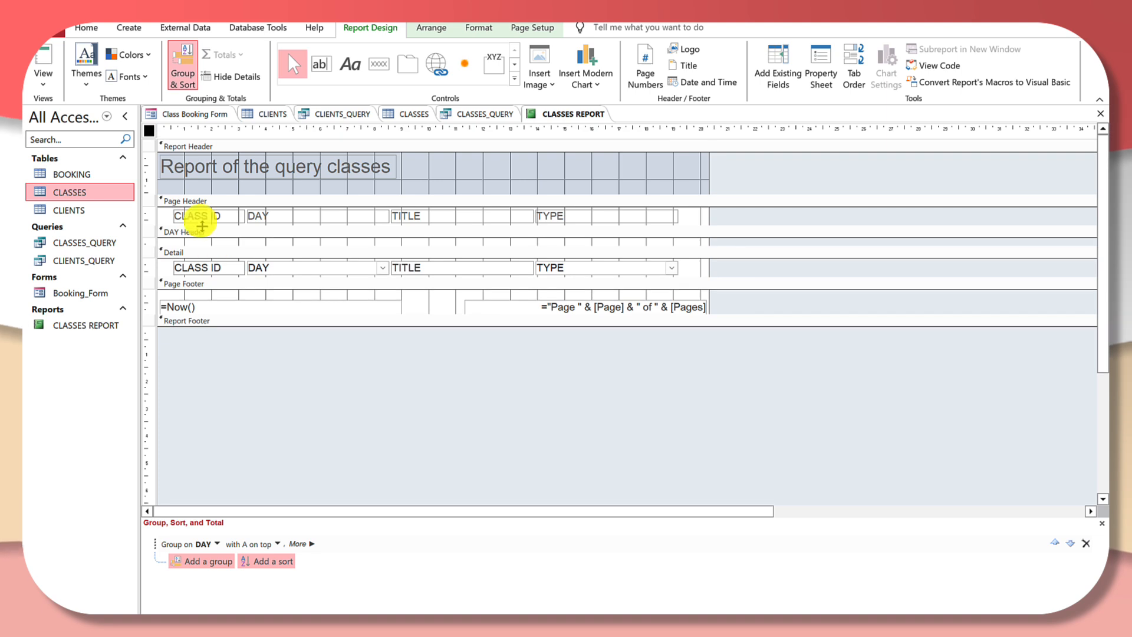
click(39, 80)
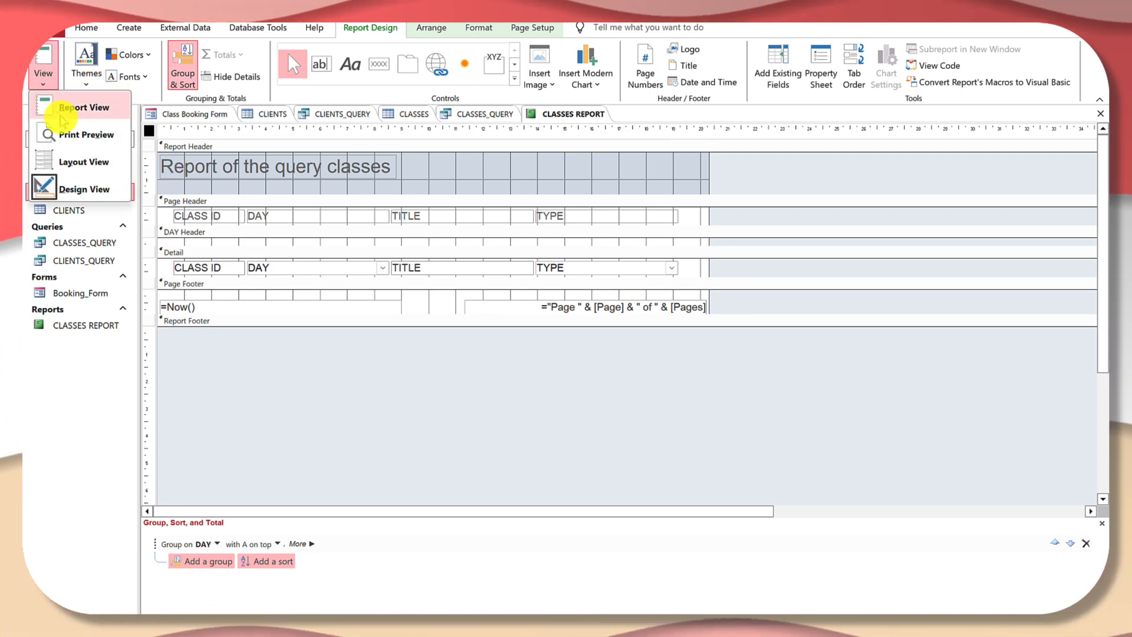
click(50, 112)
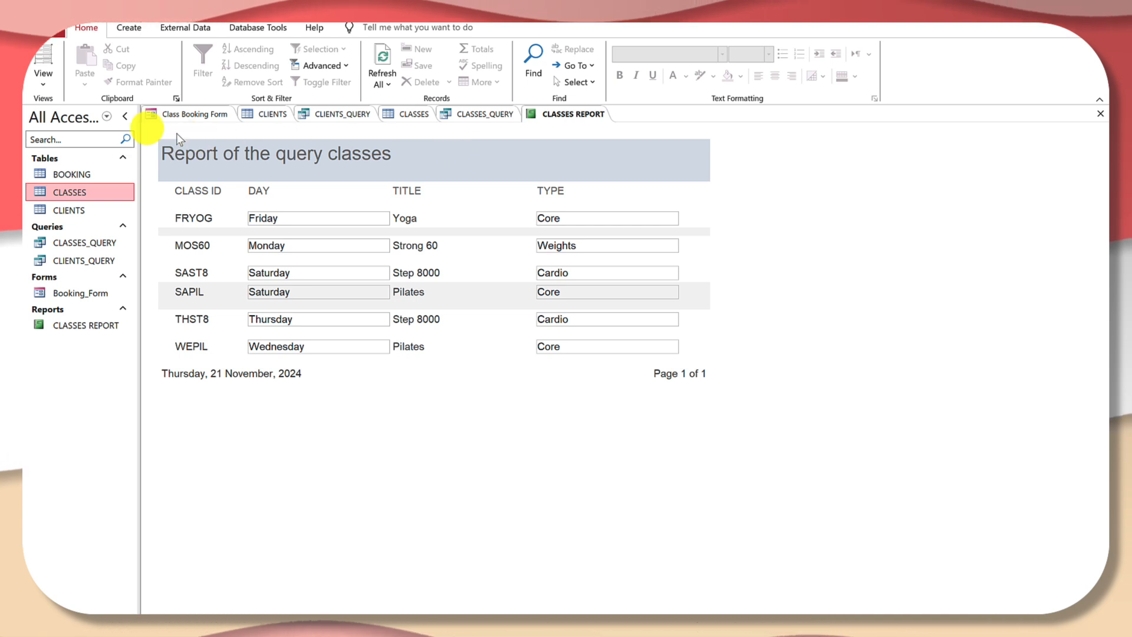
Add an automated date in the 21-Nov-24 format, without the time, to the Report Header in Design View
click(43, 82)
click(68, 182)
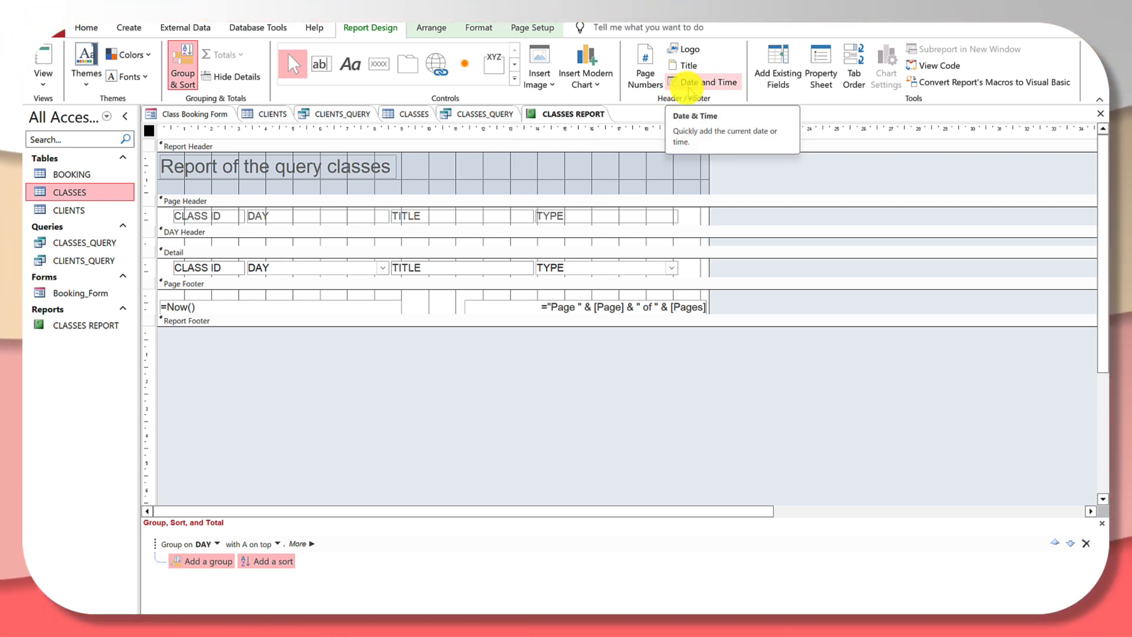
click(694, 89)
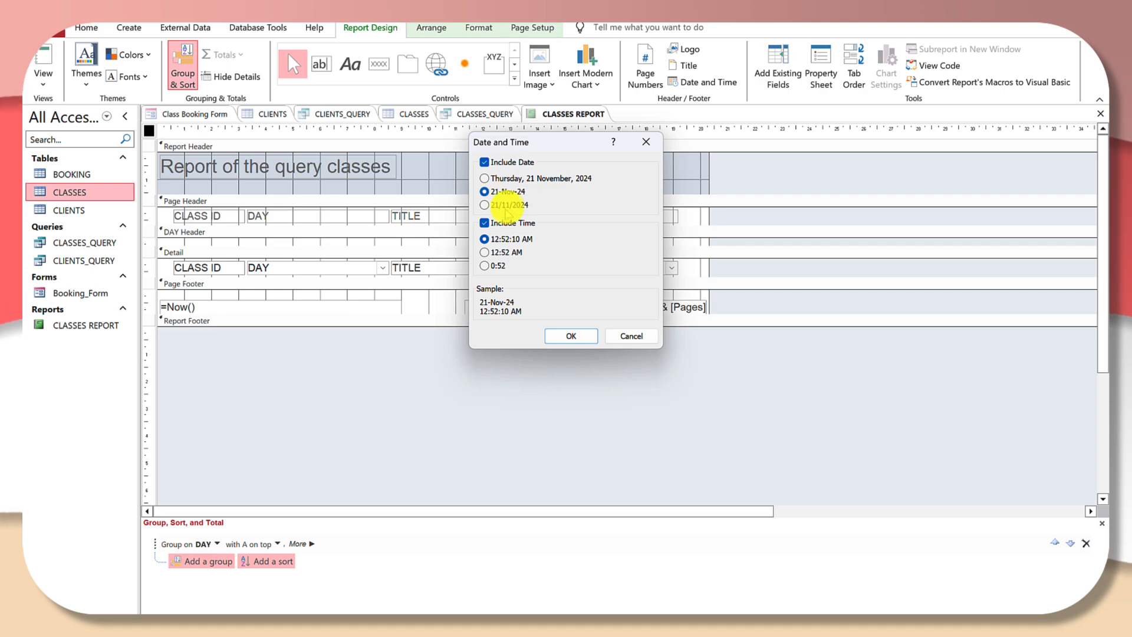
key(ctrl+super+Left)
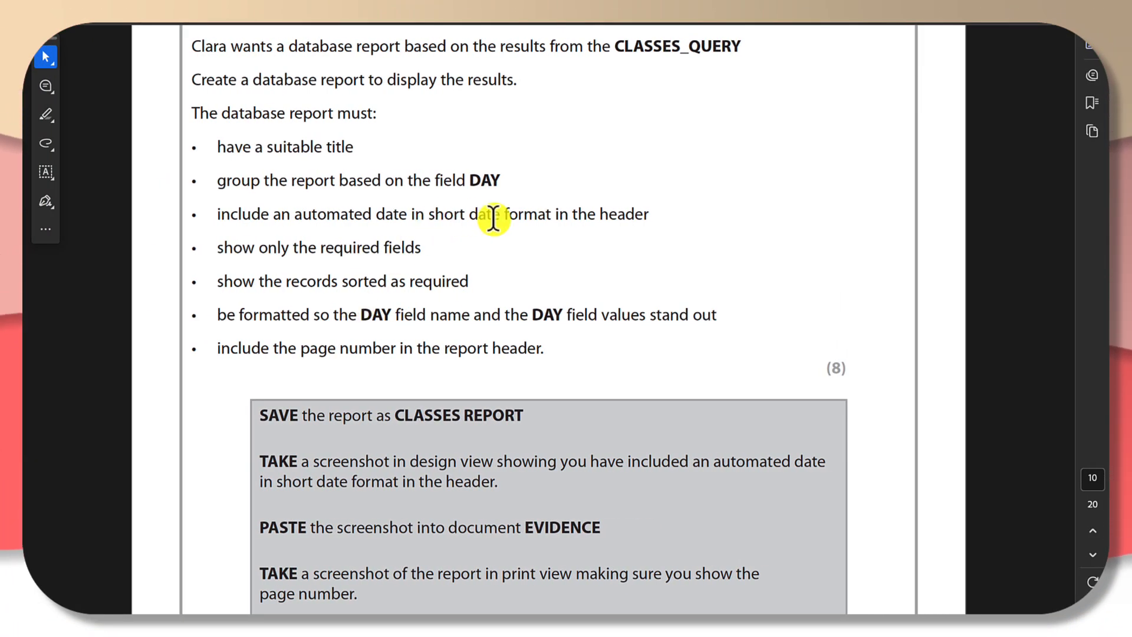
key(ctrl+super+Right)
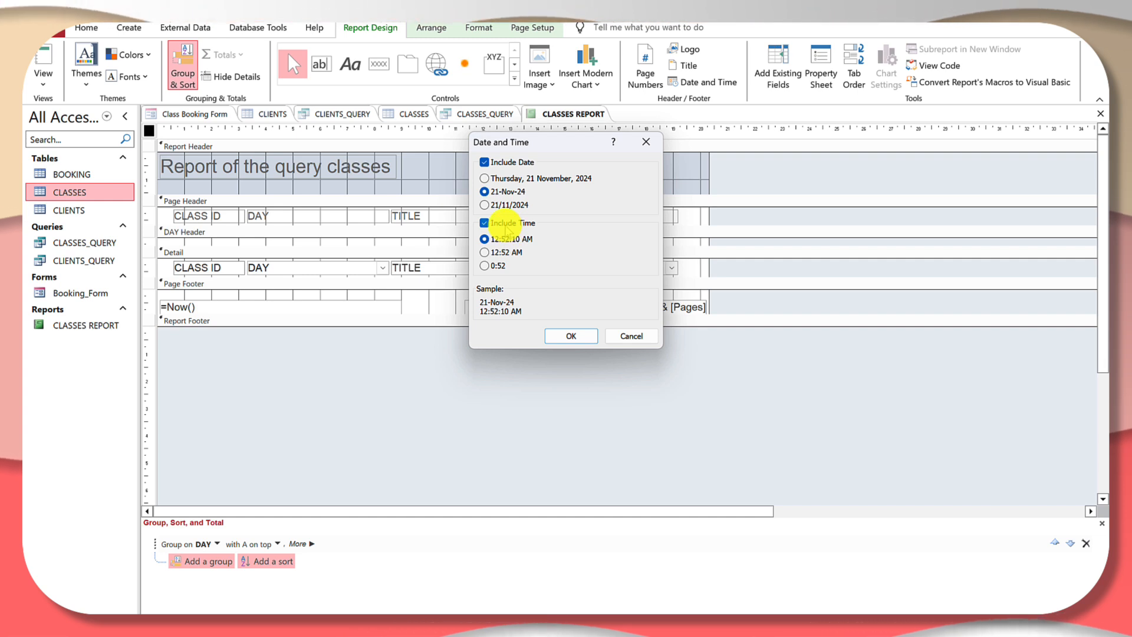
click(485, 223)
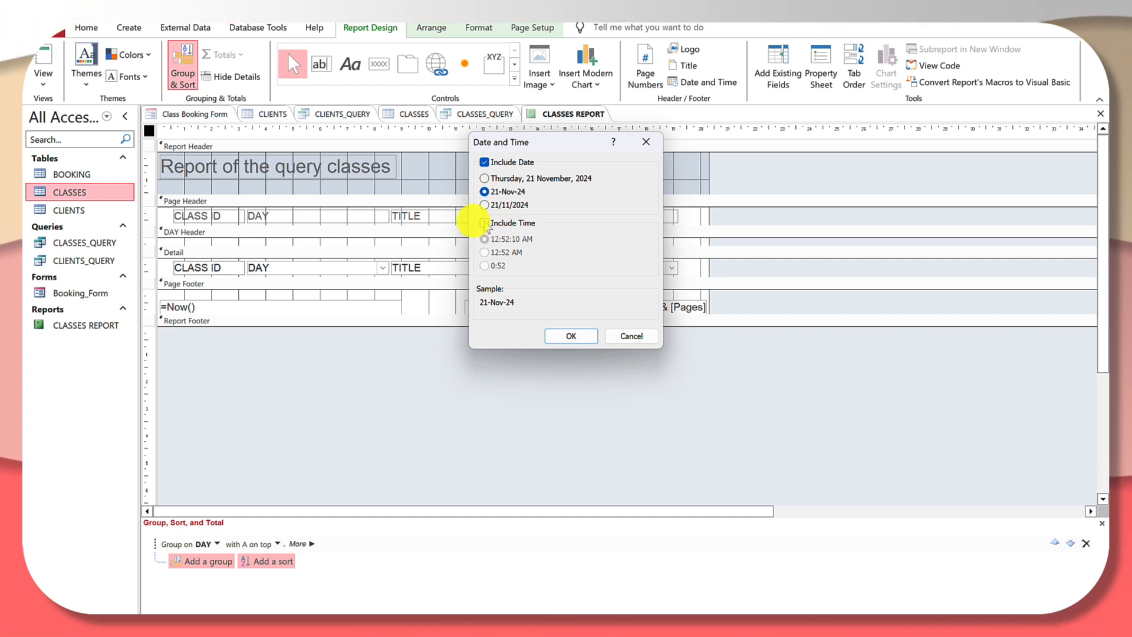
click(556, 334)
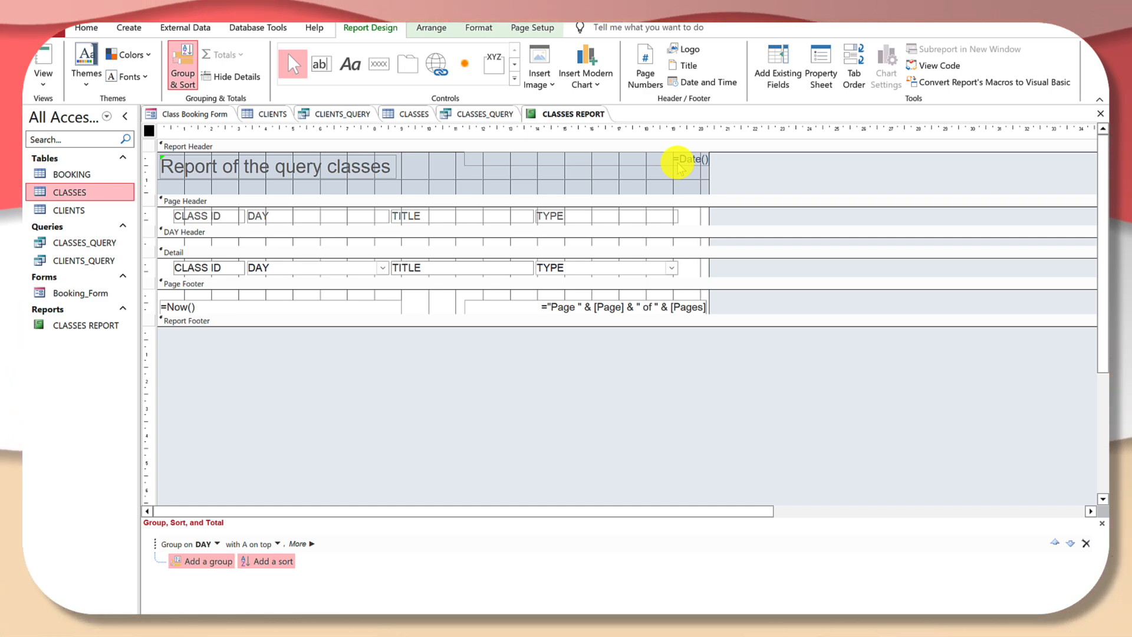
Make the DAY label in the Page Header and the DAY field in the Detail section bold, and view the report
key(ctrl+Left)
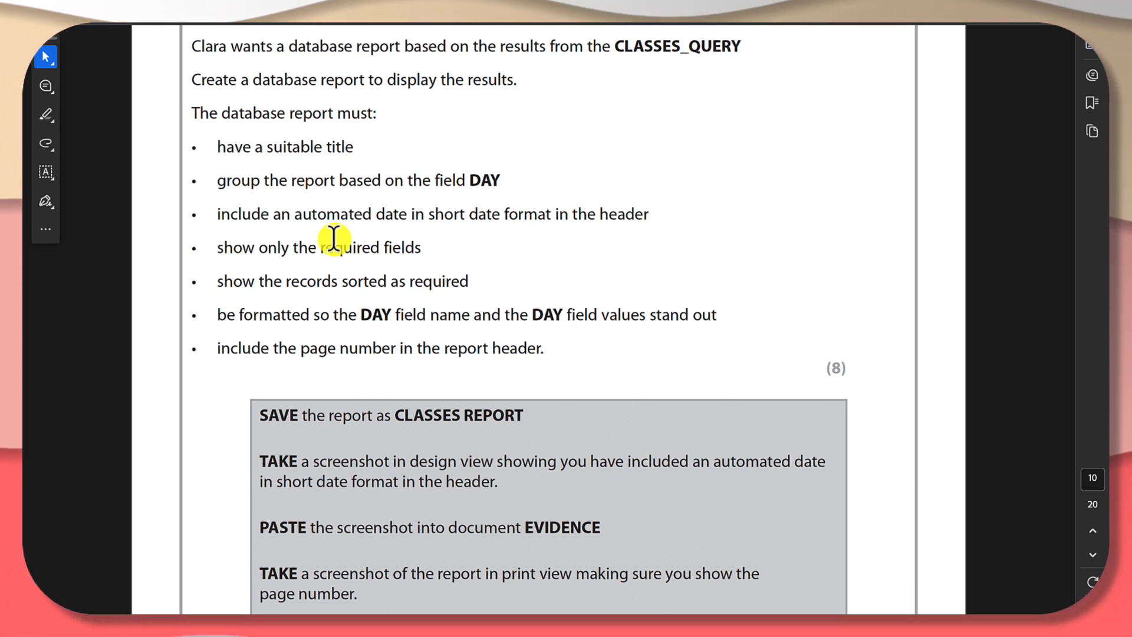
key(ctrl+Right)
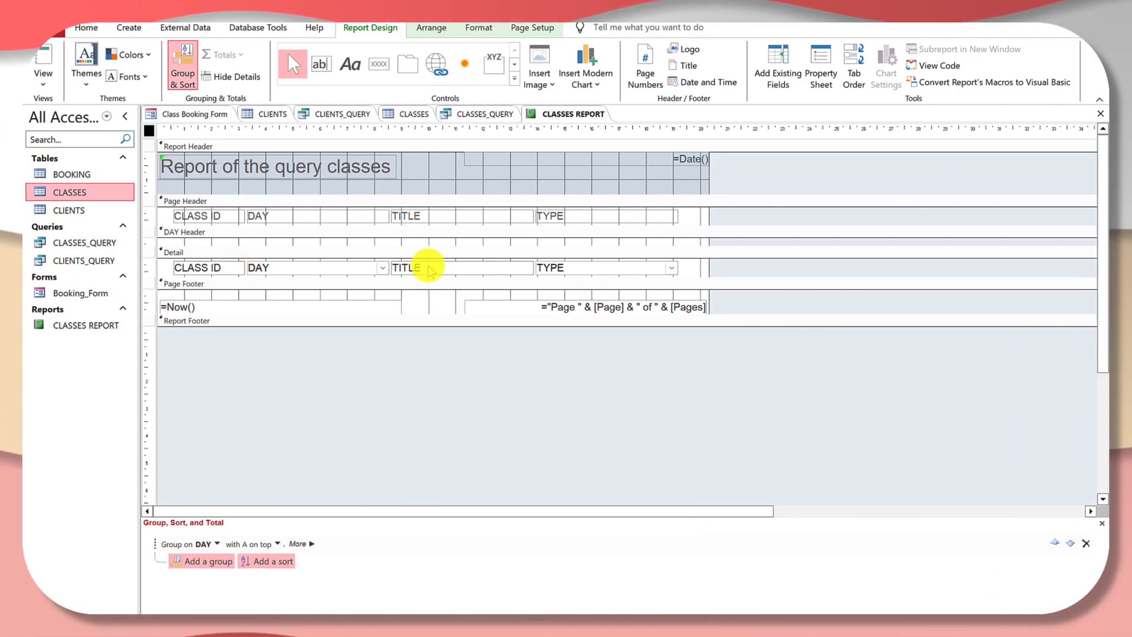
key(ctrl+super+Left)
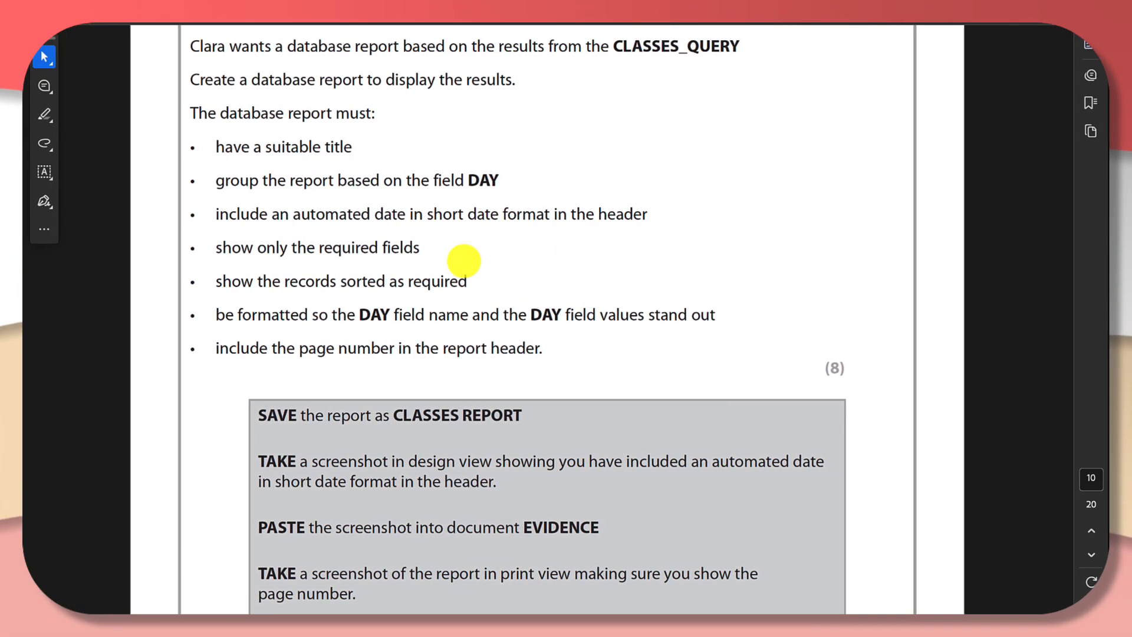
scroll(463, 260, up, 1)
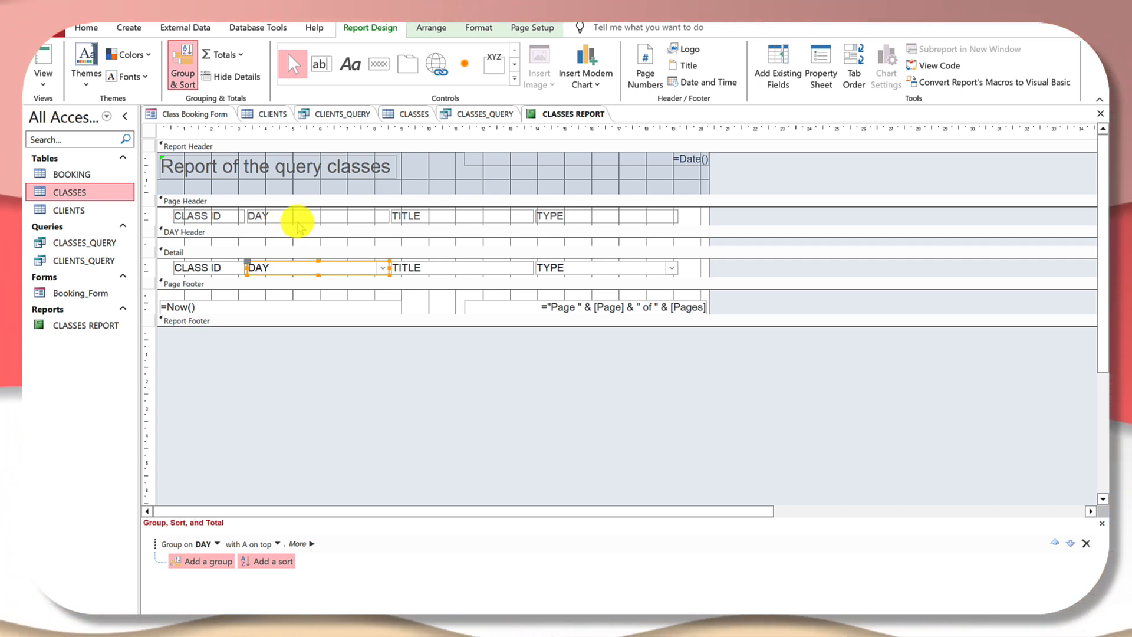
shift+click(298, 219)
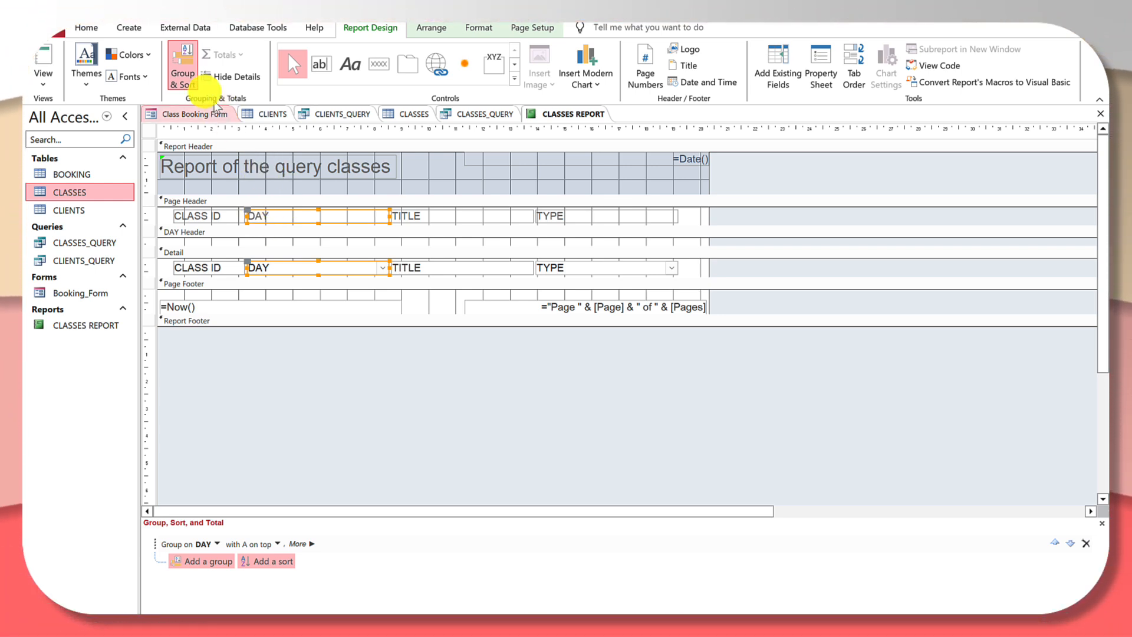
click(84, 28)
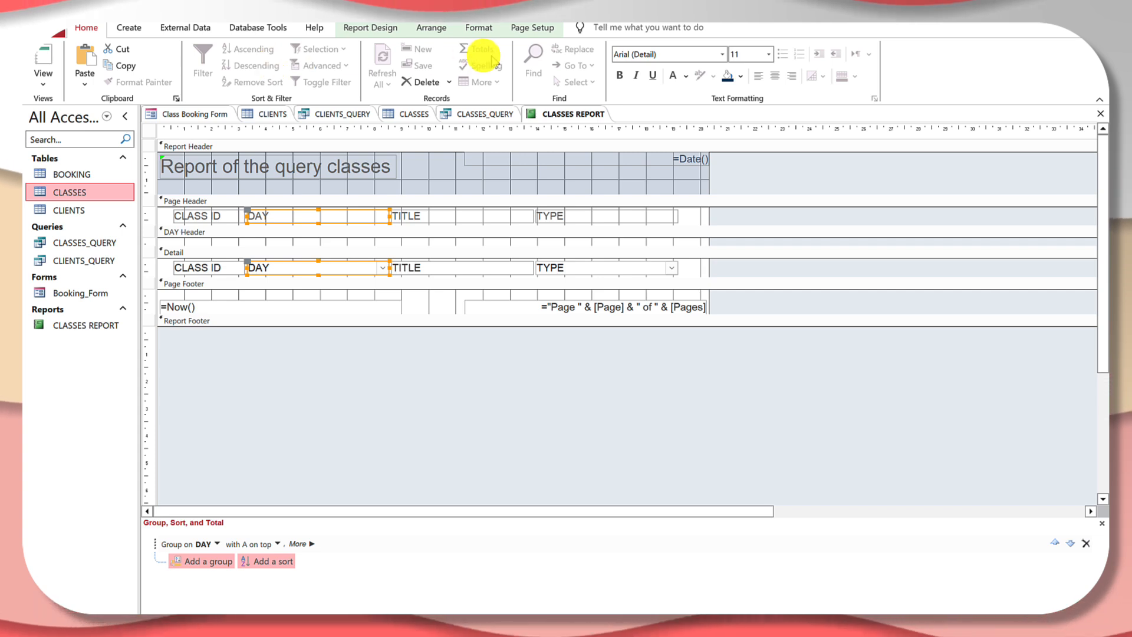
click(619, 74)
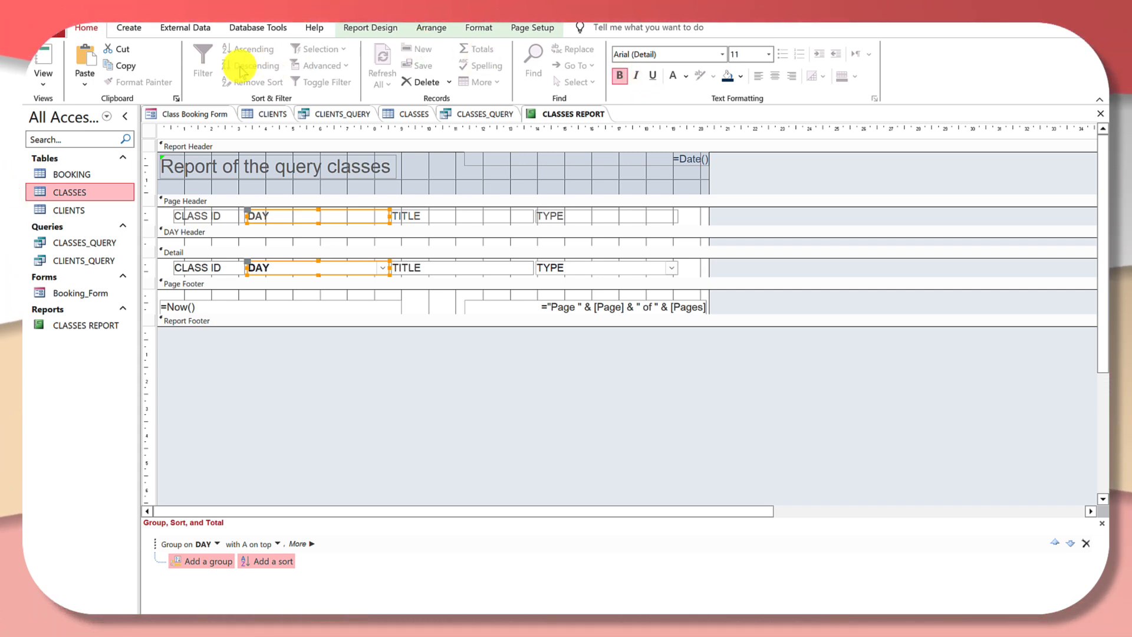
click(46, 89)
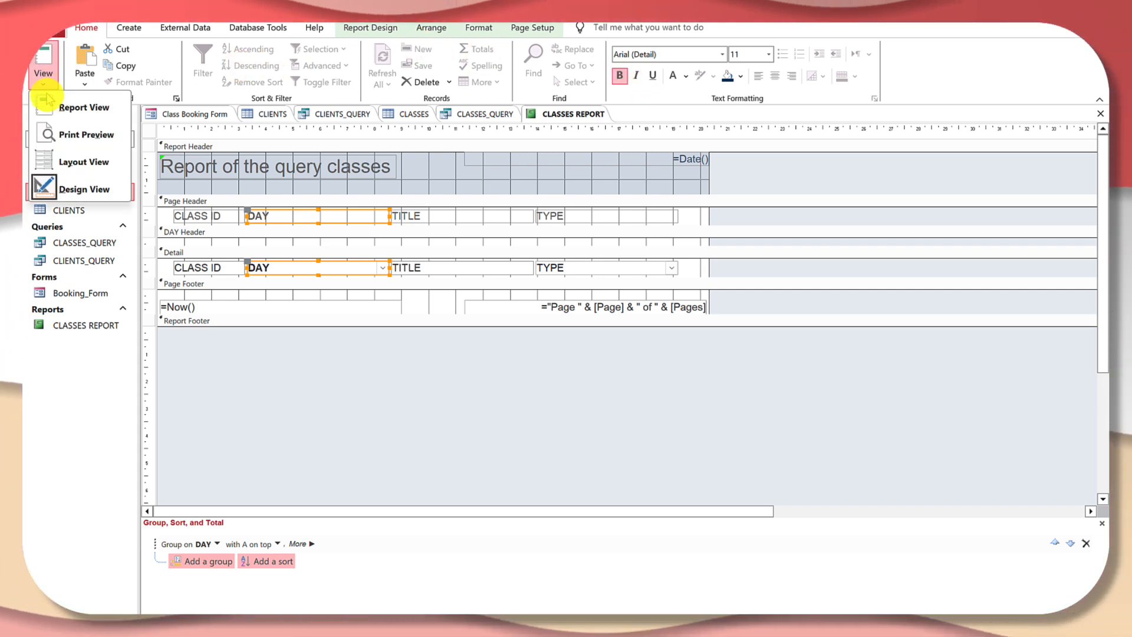
click(52, 103)
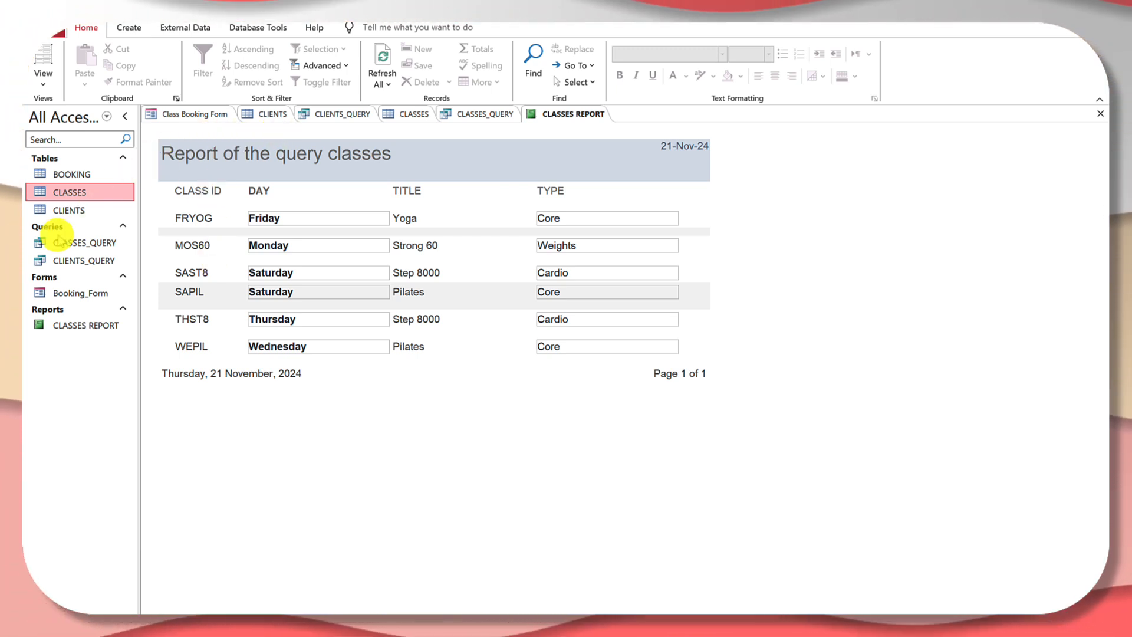
Collapse the DAY Header section completely in Design View and display the report in Report View
click(64, 74)
click(45, 185)
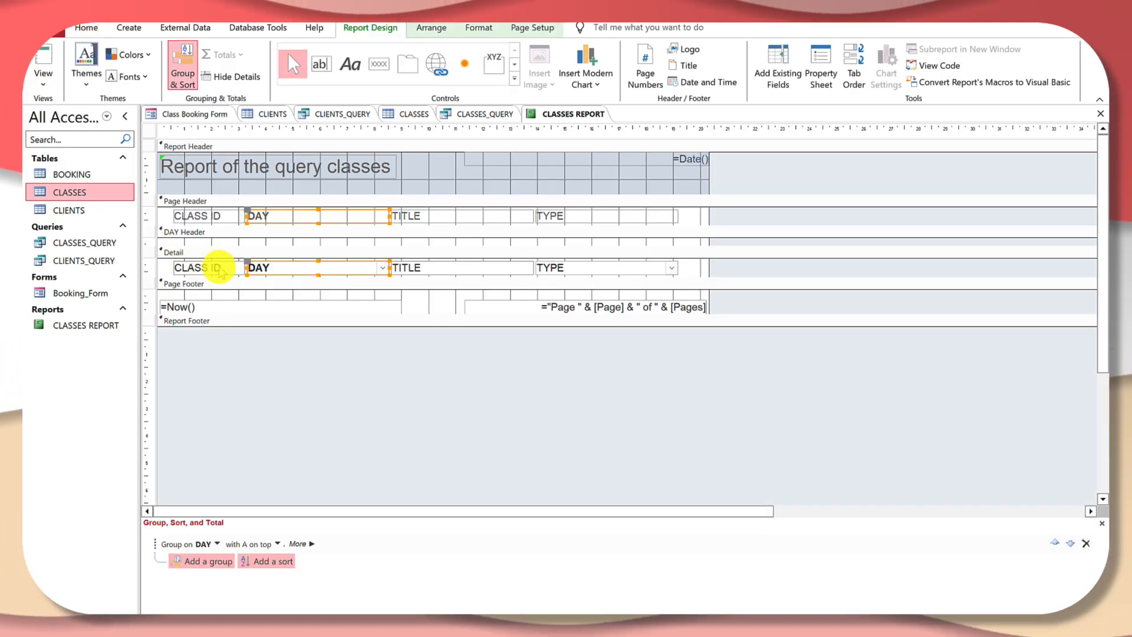
mouse_move(204, 247)
mouse_down()
mouse_move(191, 231)
mouse_move(184, 237)
mouse_up()
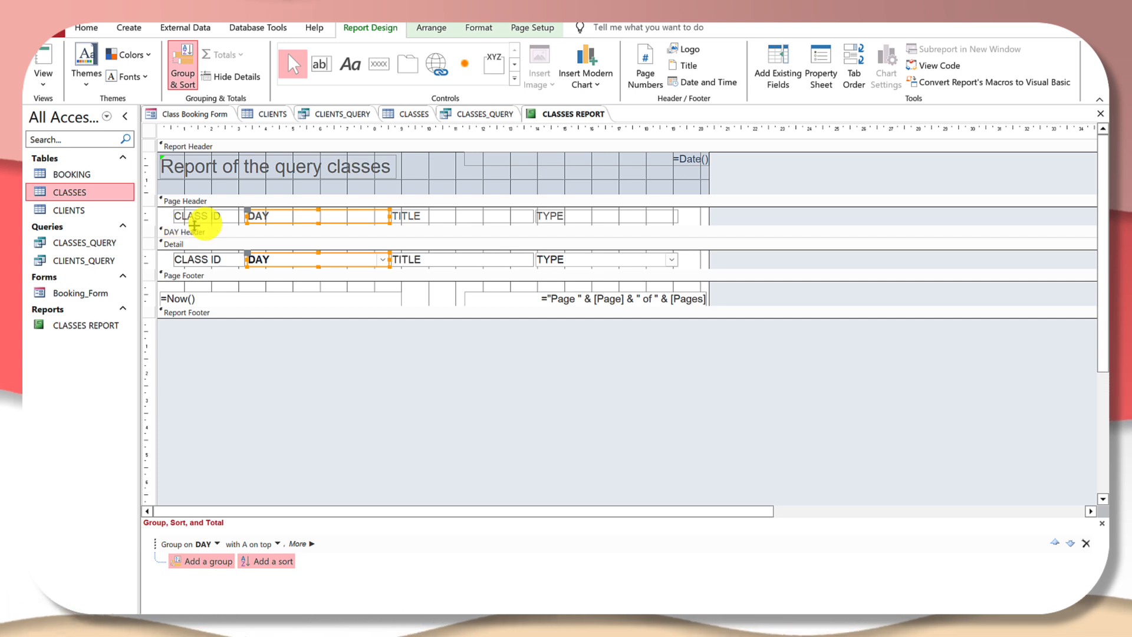
click(43, 82)
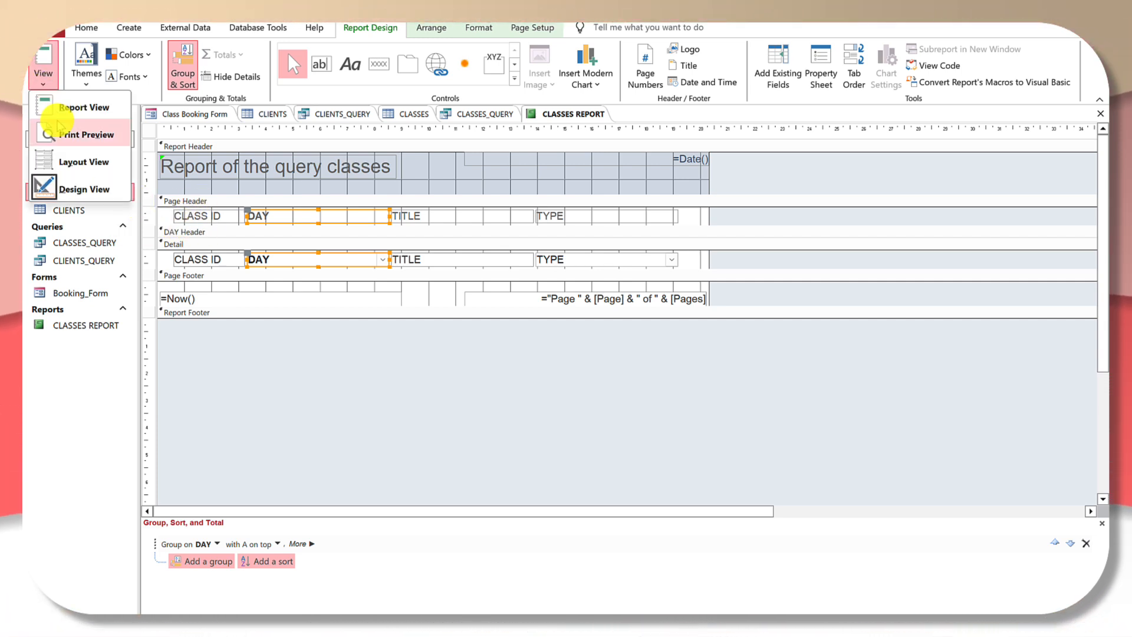
click(59, 111)
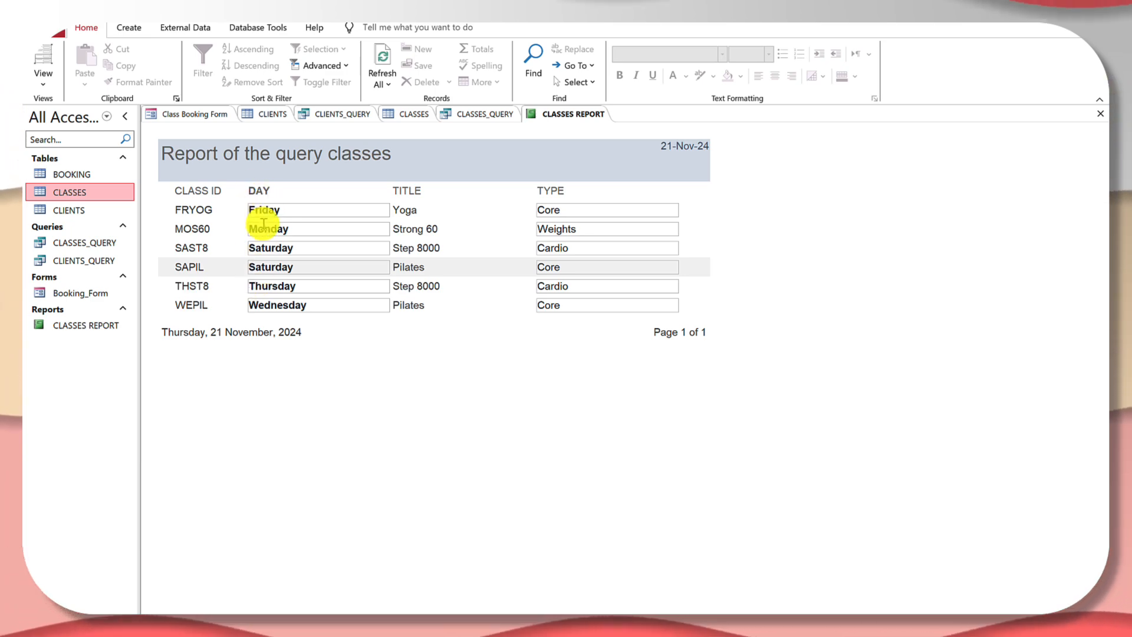
Check the brief's page number requirement and try adding a centred Page N number at the bottom of the page, shown on the first page
key(ctrl+super+Left)
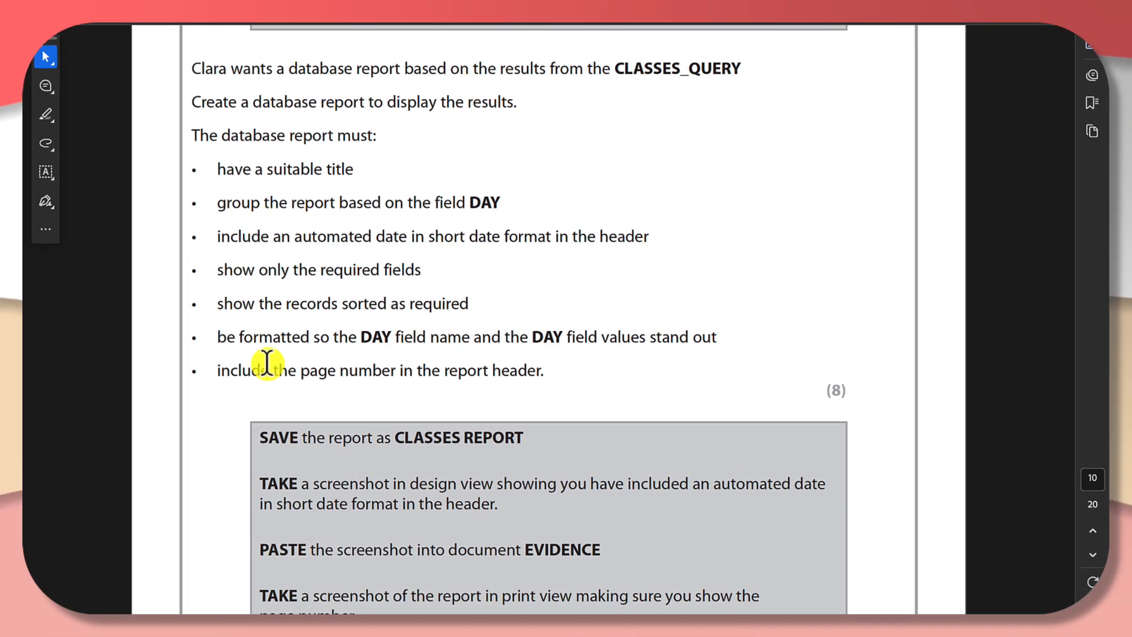
drag(385, 361, 432, 348)
click(432, 356)
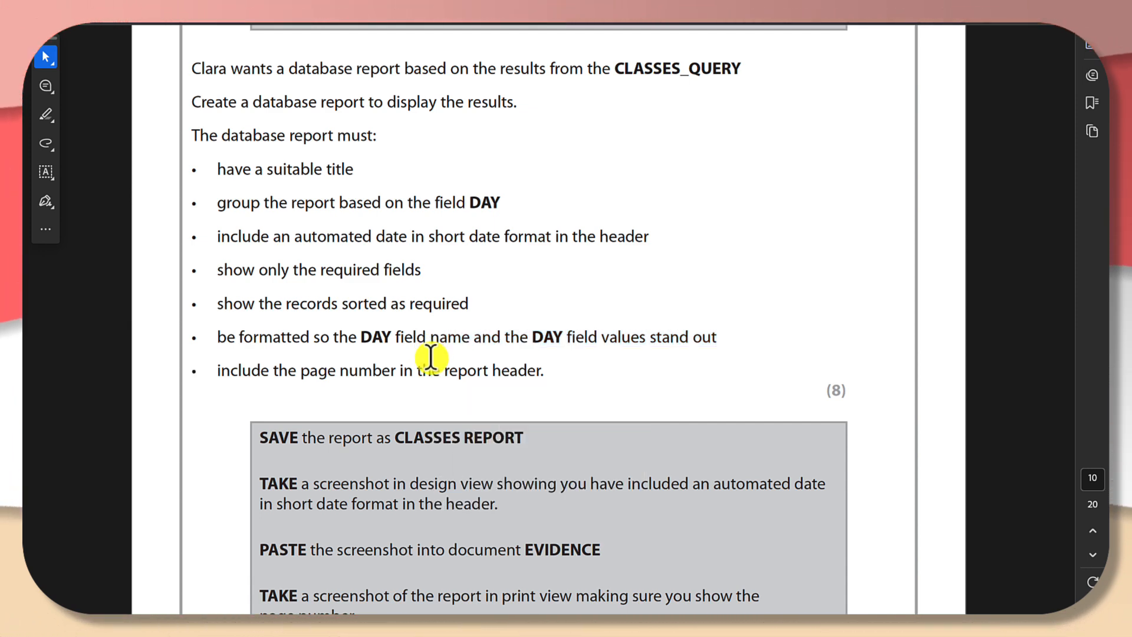
key(ctrl+super+Right)
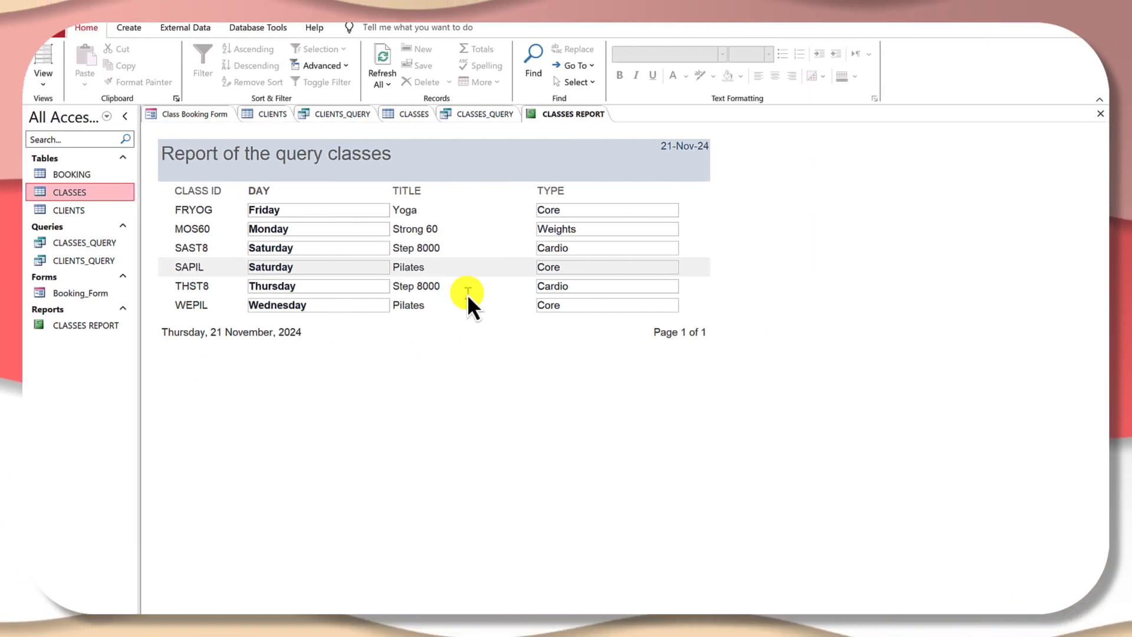
click(40, 88)
click(65, 129)
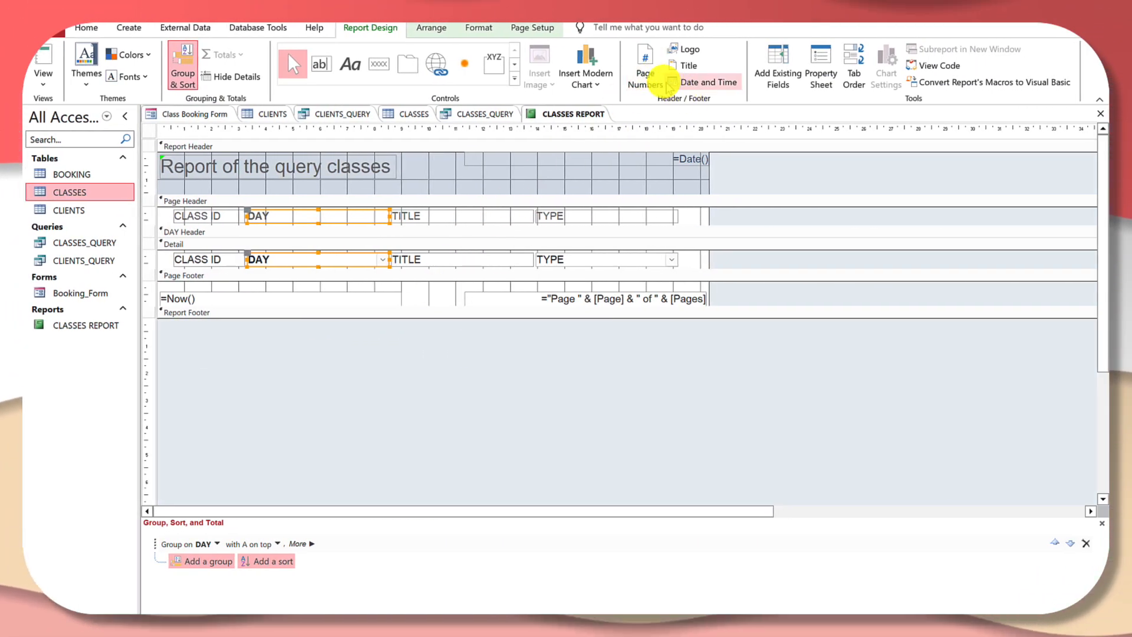
click(652, 78)
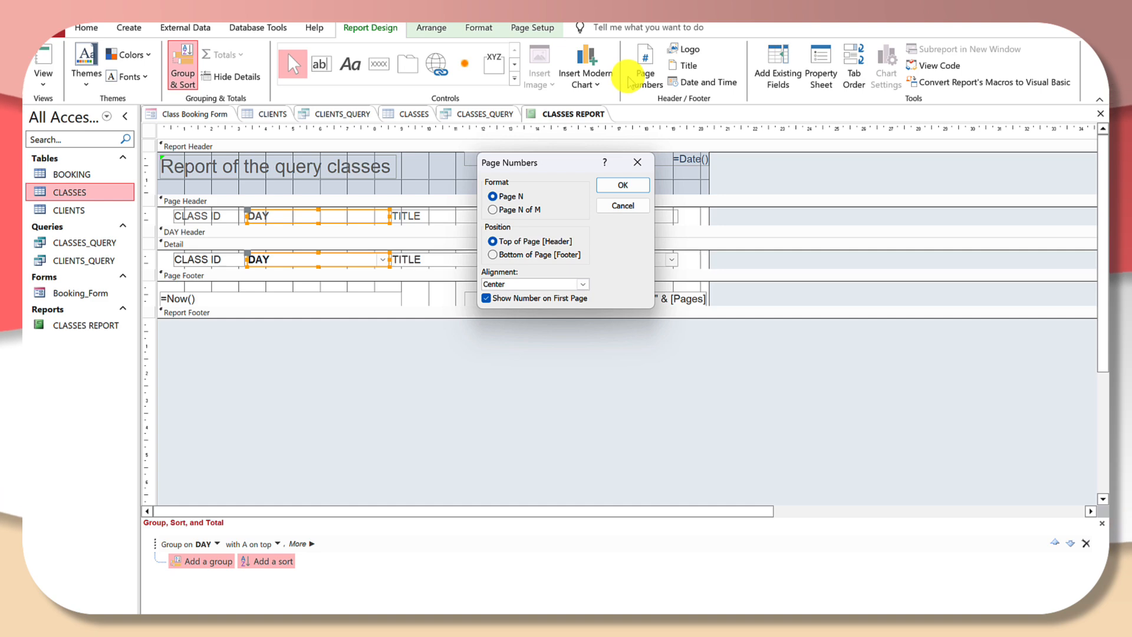
click(531, 255)
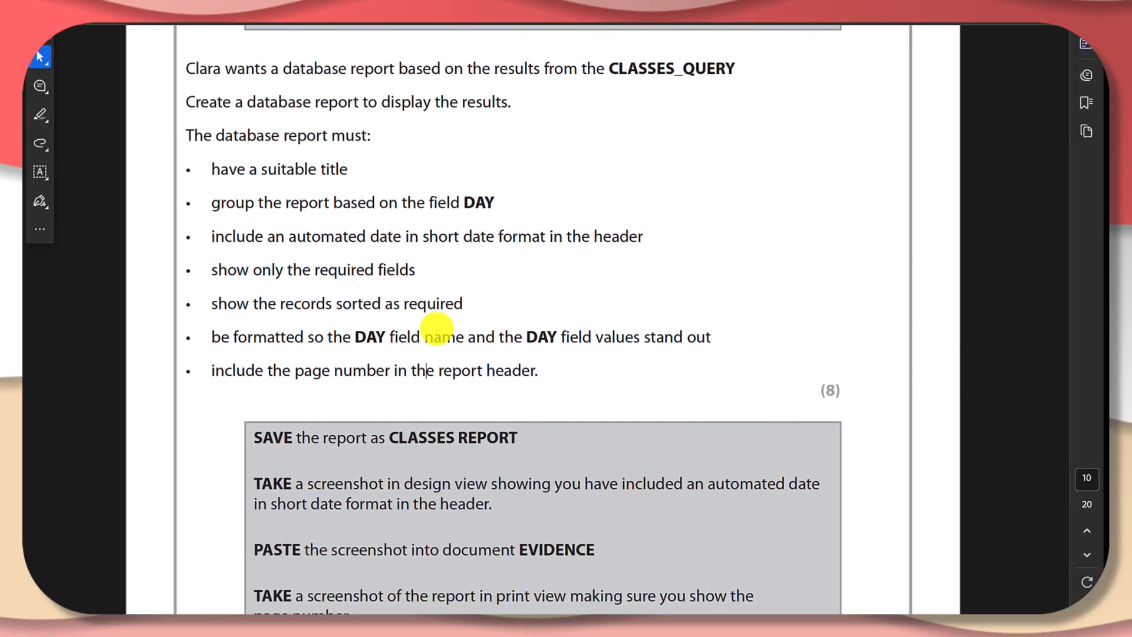
scroll(433, 380, down, 1)
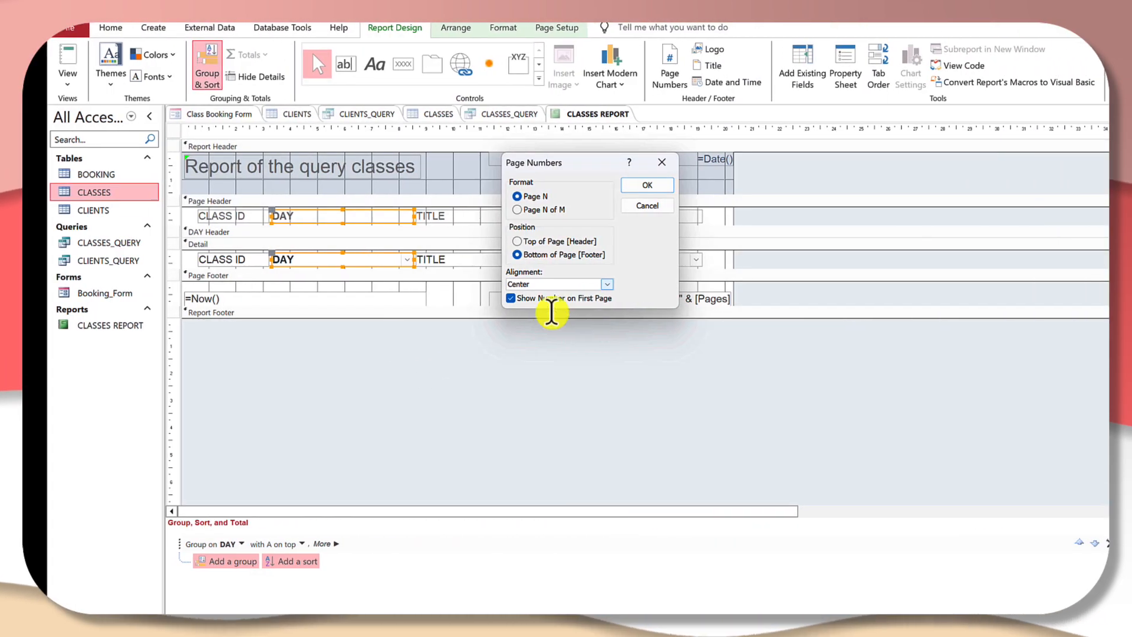
click(623, 184)
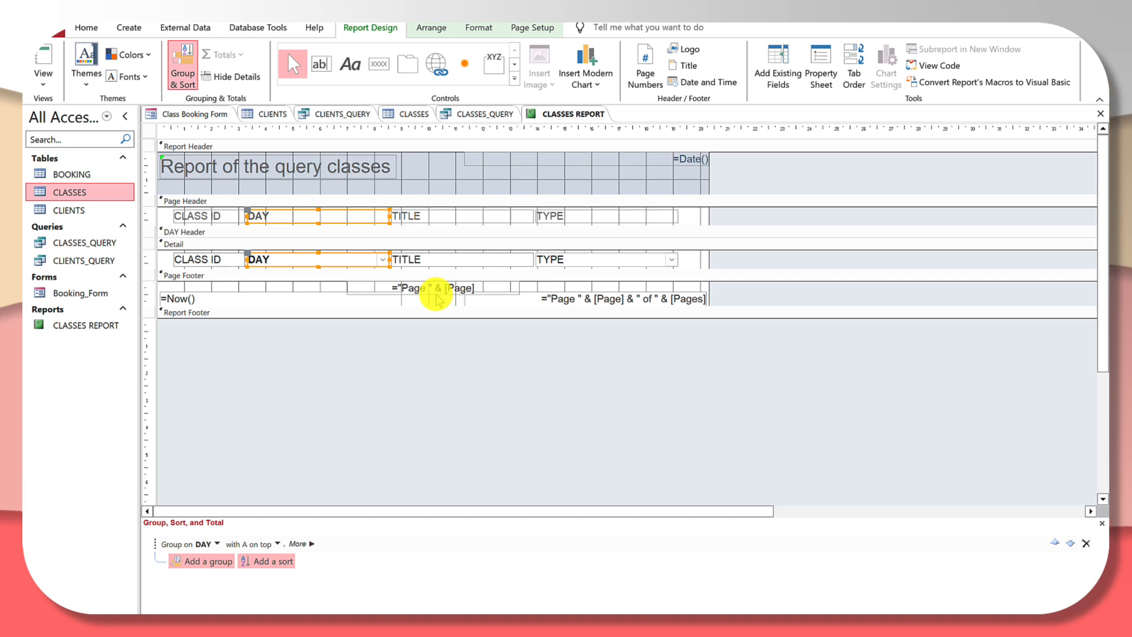
click(46, 85)
click(56, 182)
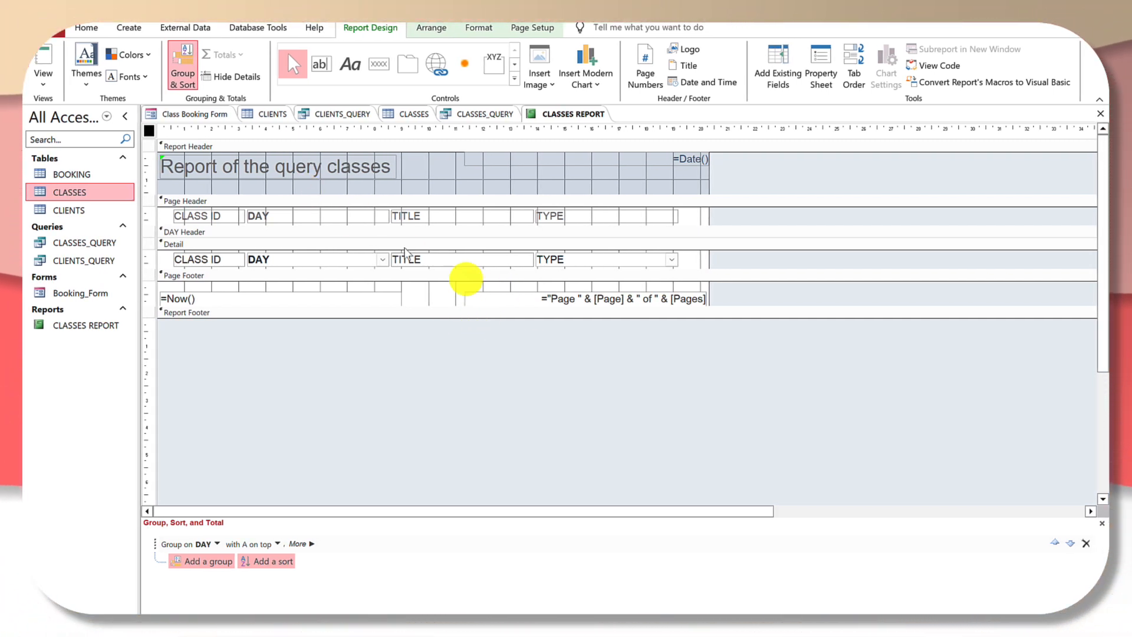
Display the report in Report View and check the brief for where the page number must appear
click(528, 292)
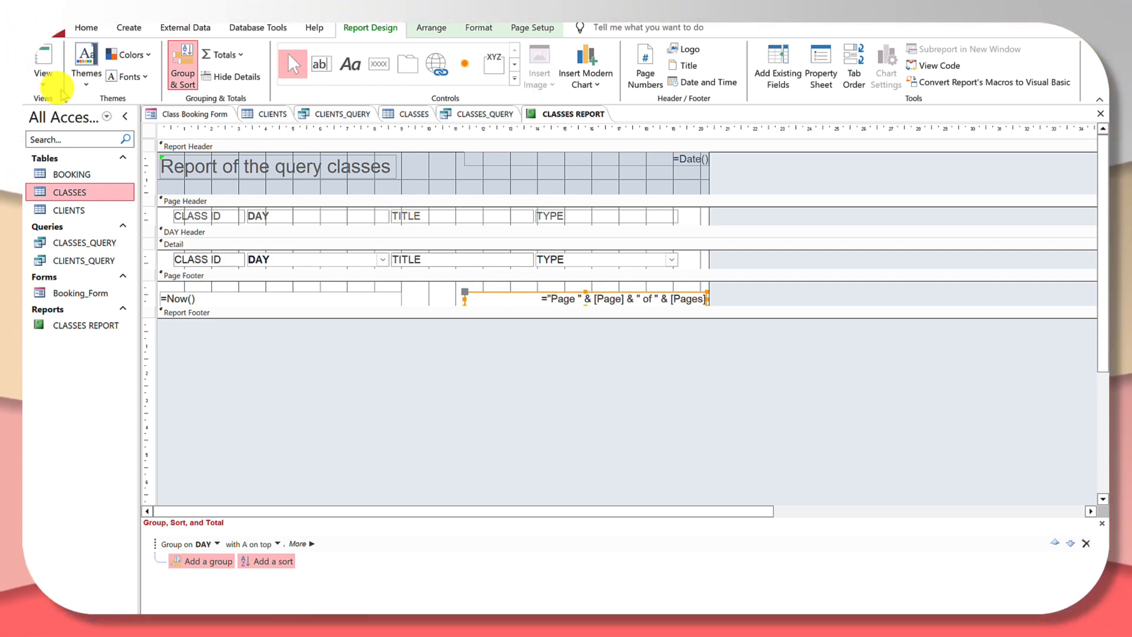
click(43, 83)
click(86, 107)
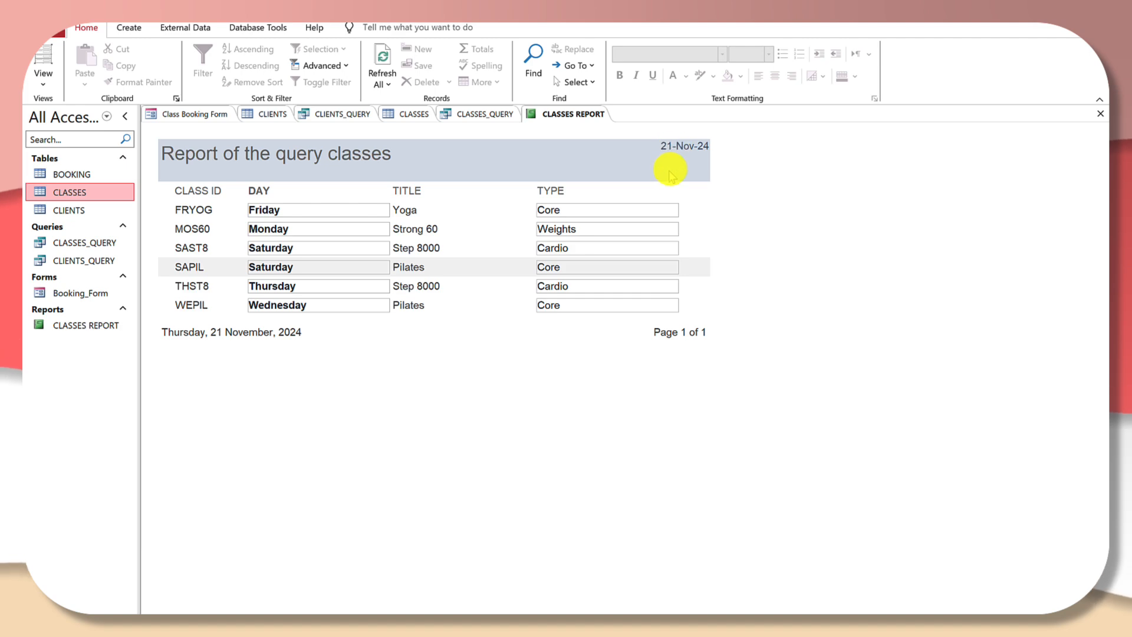
key(ctrl+Left)
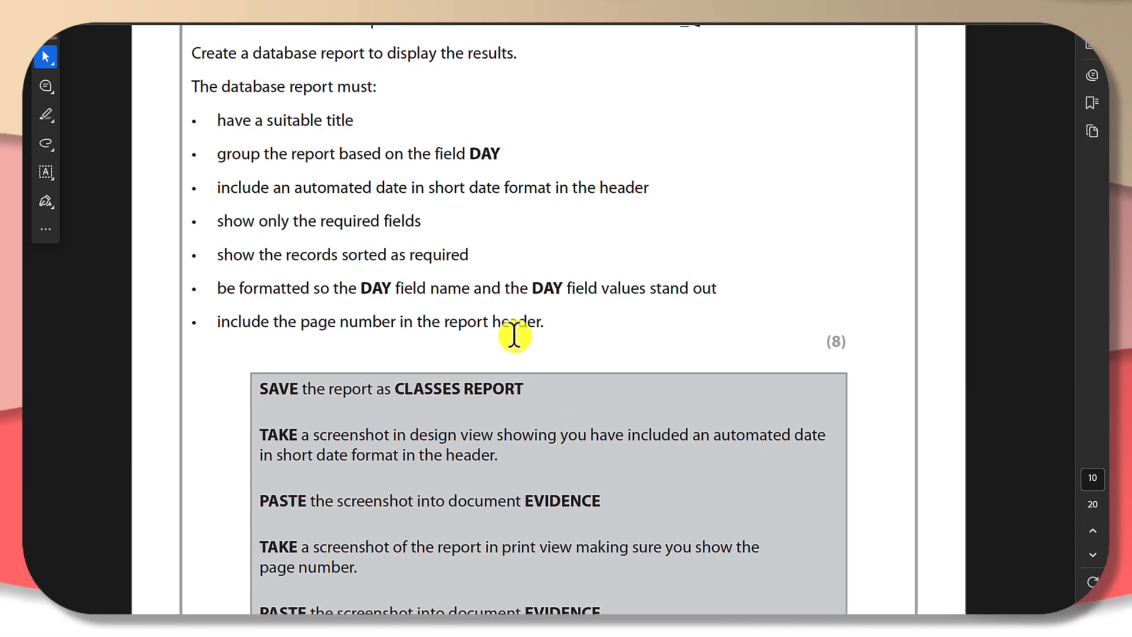
key(ctrl+super+Right)
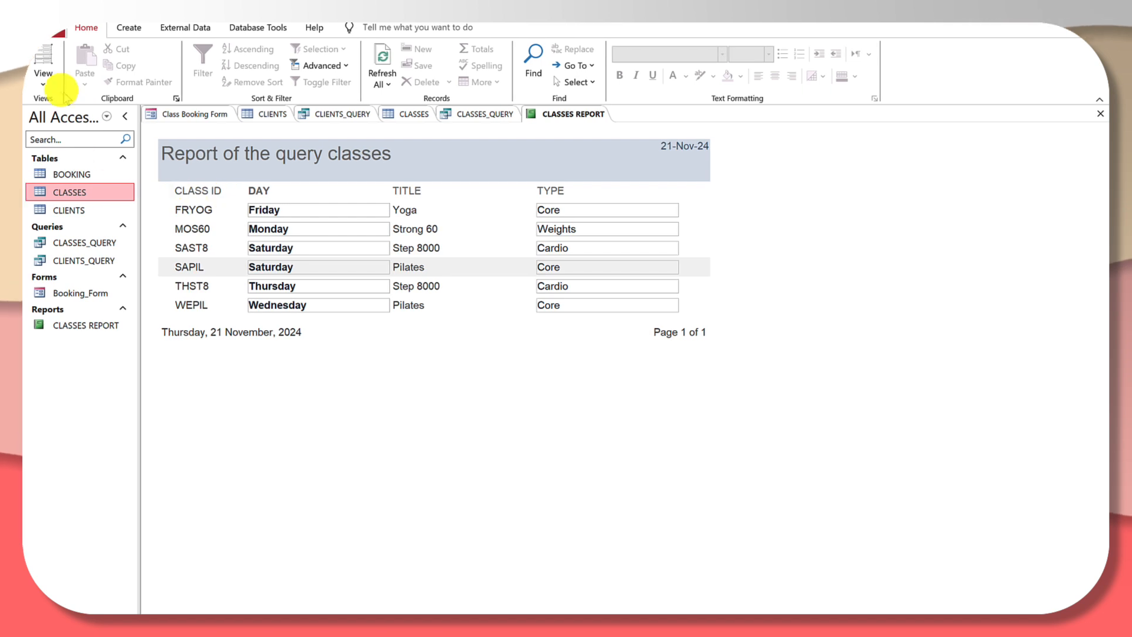
Move the Page N of M control from the Page Footer into the Report Header under the date, and display the report in Report View
click(44, 73)
click(78, 186)
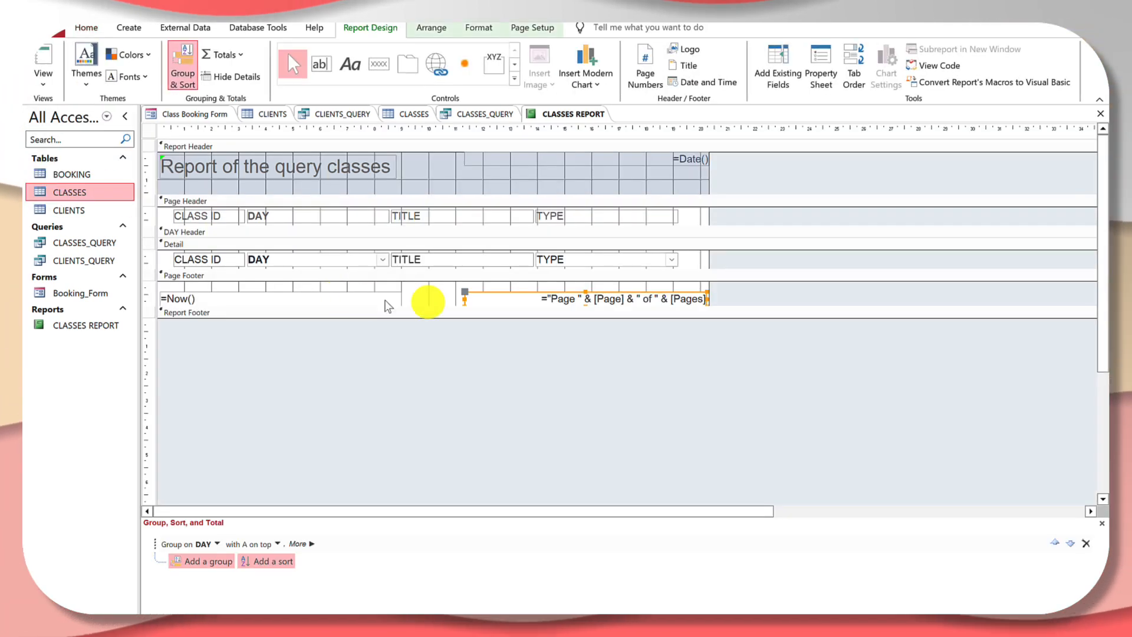
click(535, 291)
drag(535, 291, 538, 171)
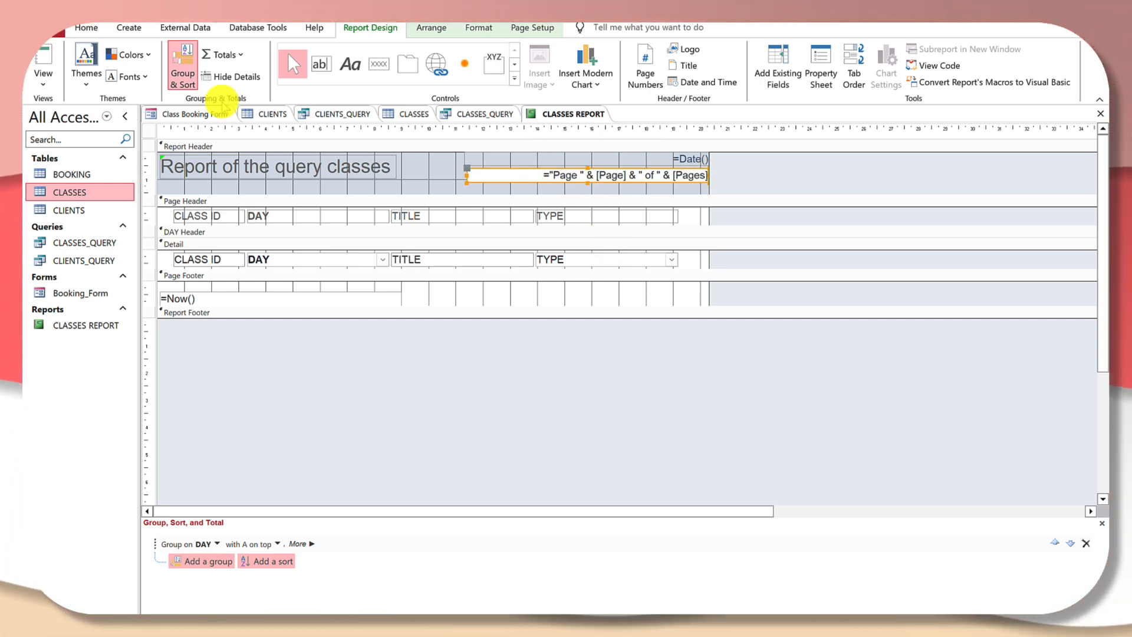
click(43, 79)
click(66, 107)
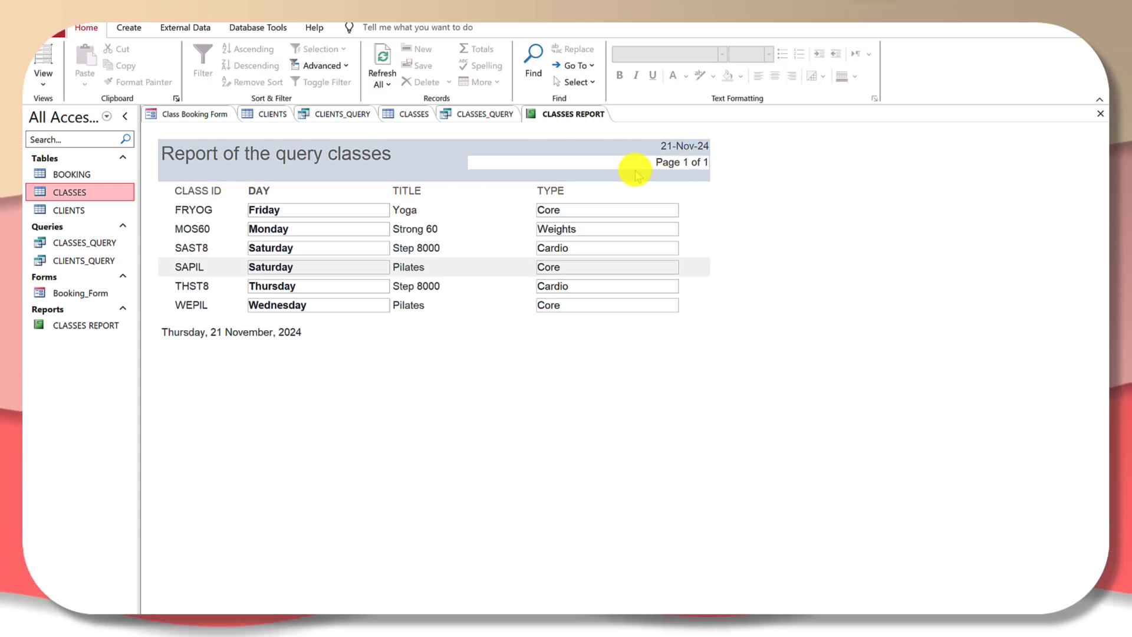
Try adding a centred Page N number at the top of the page, move it into the Report Header below the existing page number, and view the report
click(41, 80)
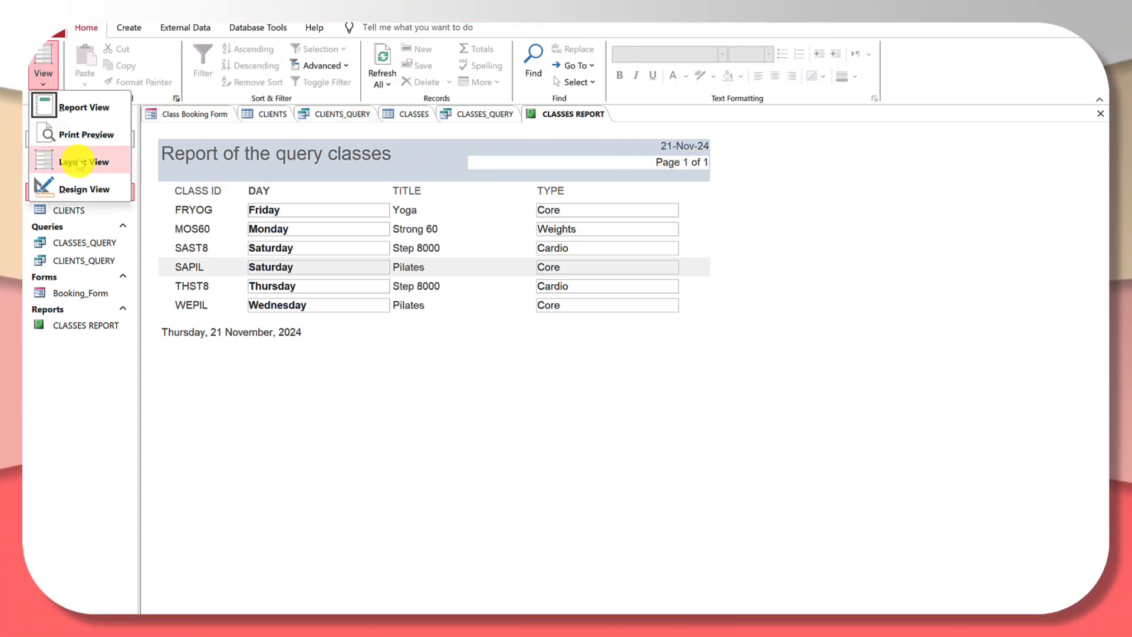
click(81, 184)
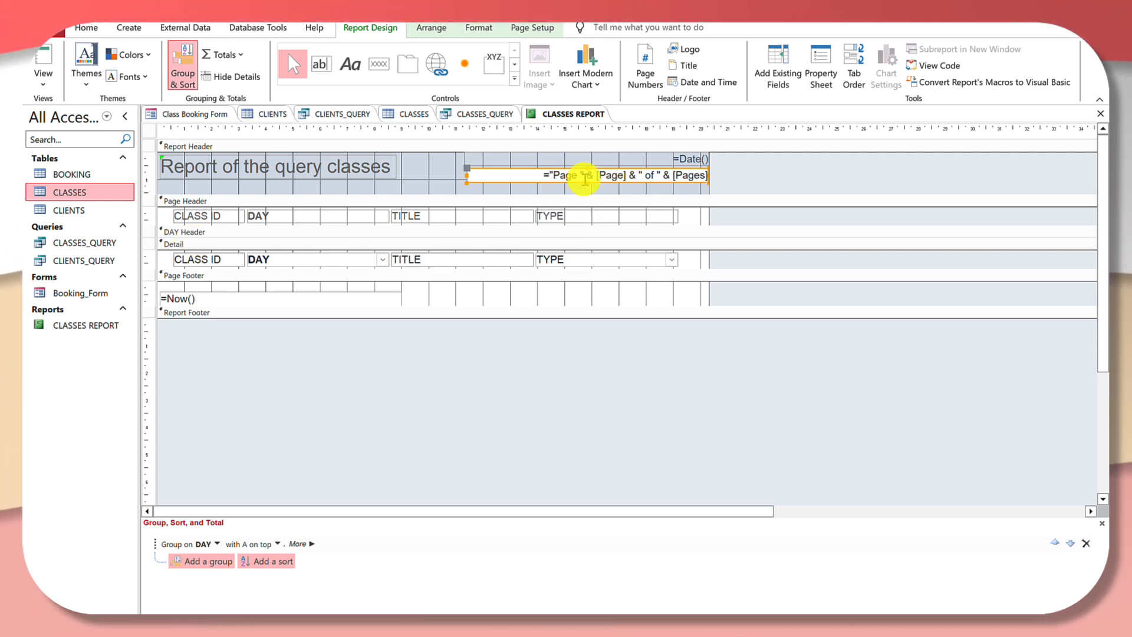
click(645, 71)
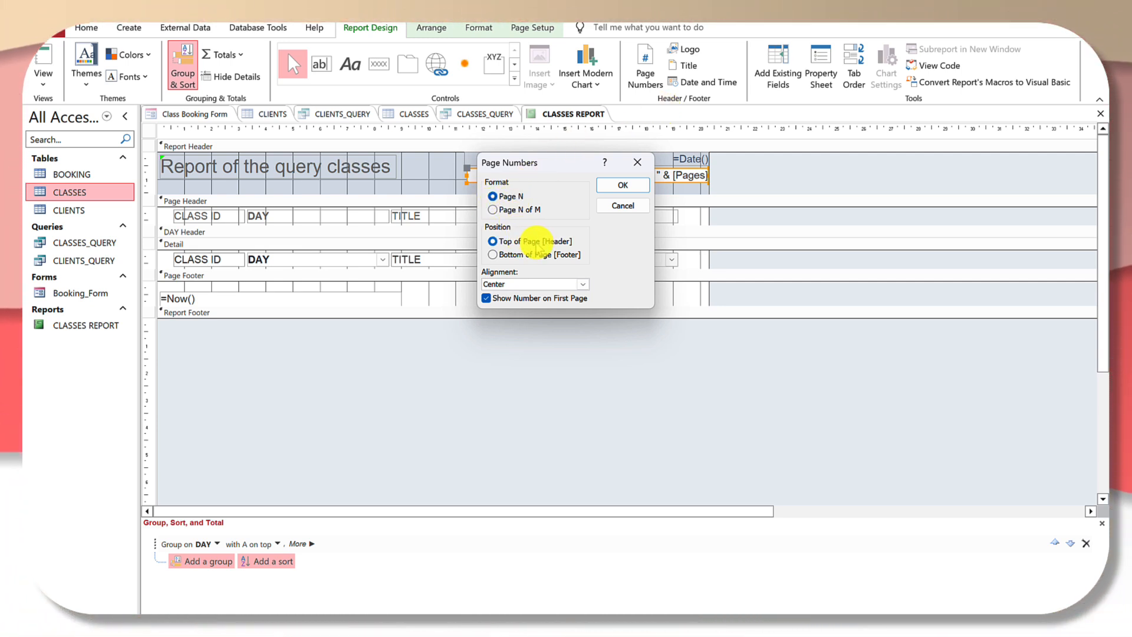
click(617, 186)
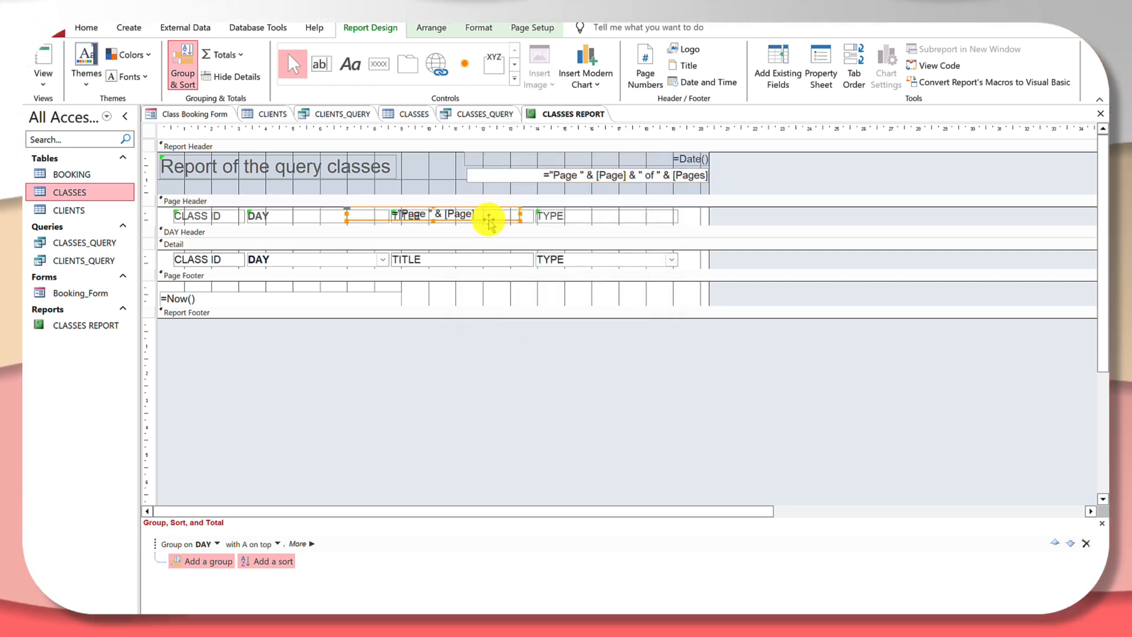
drag(496, 217, 680, 196)
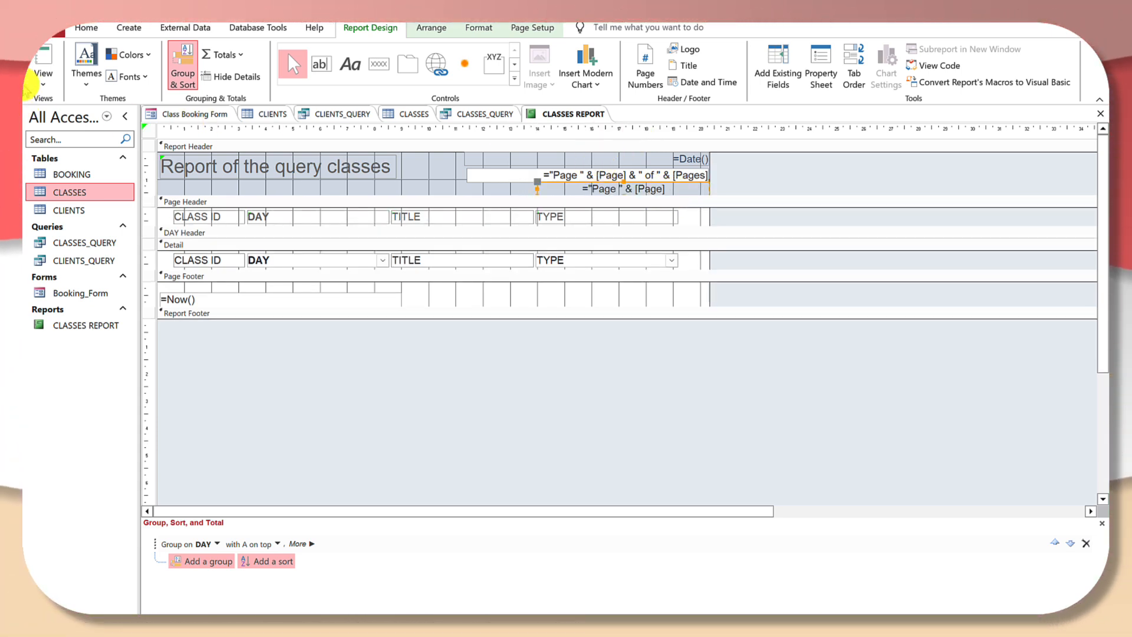
click(41, 85)
click(59, 107)
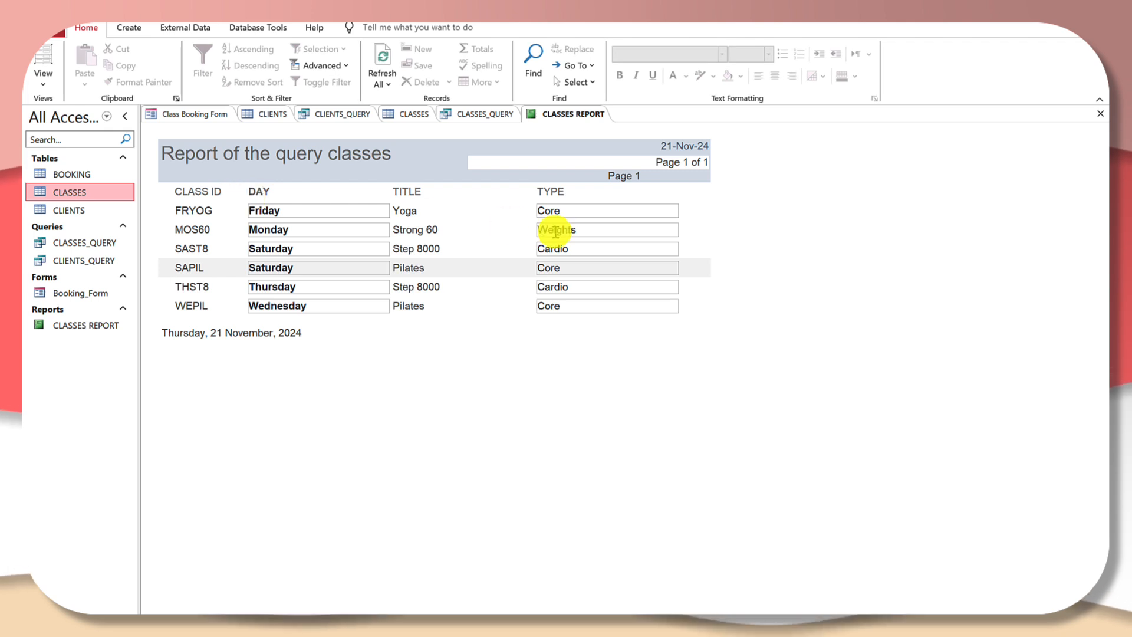
Delete the extra Page N control from the Report Header in Design View
click(40, 85)
click(37, 181)
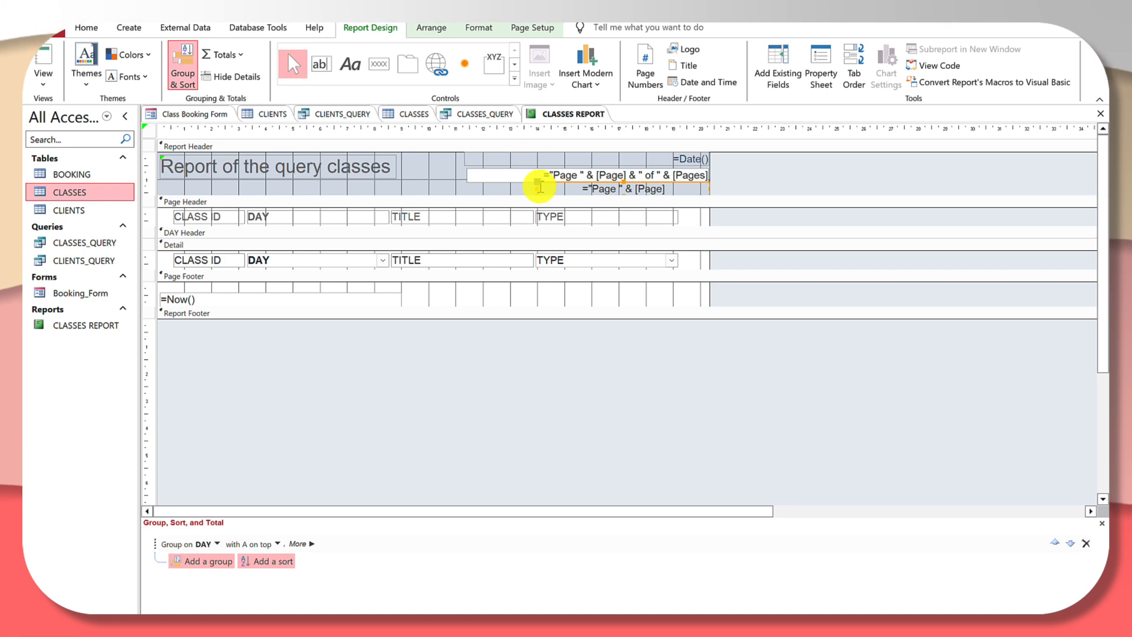
right_click(540, 186)
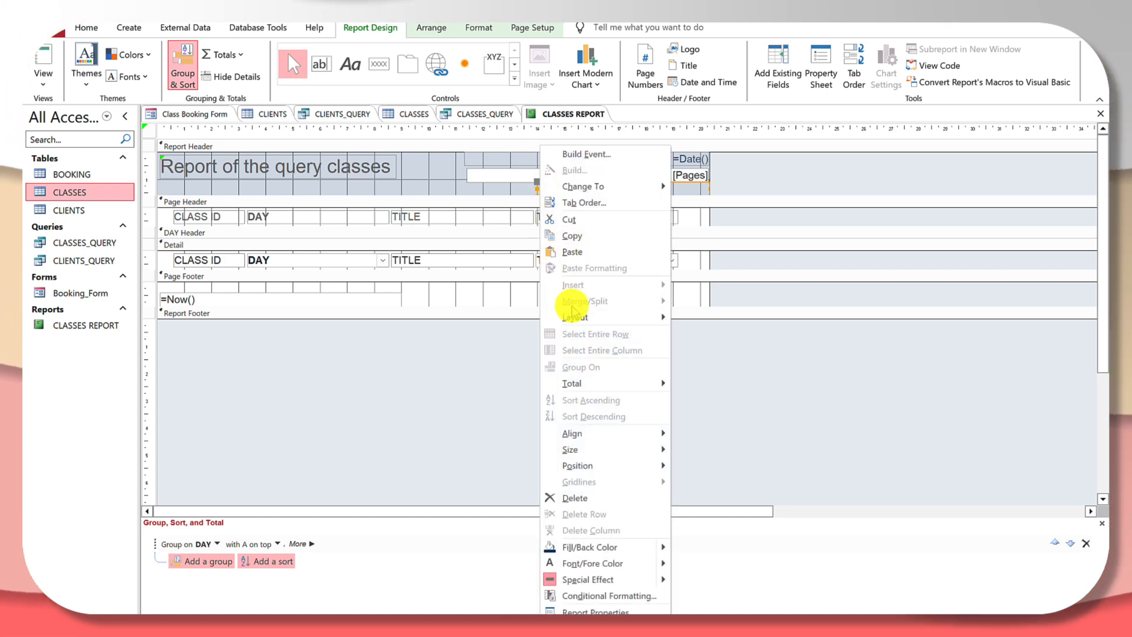
click(558, 496)
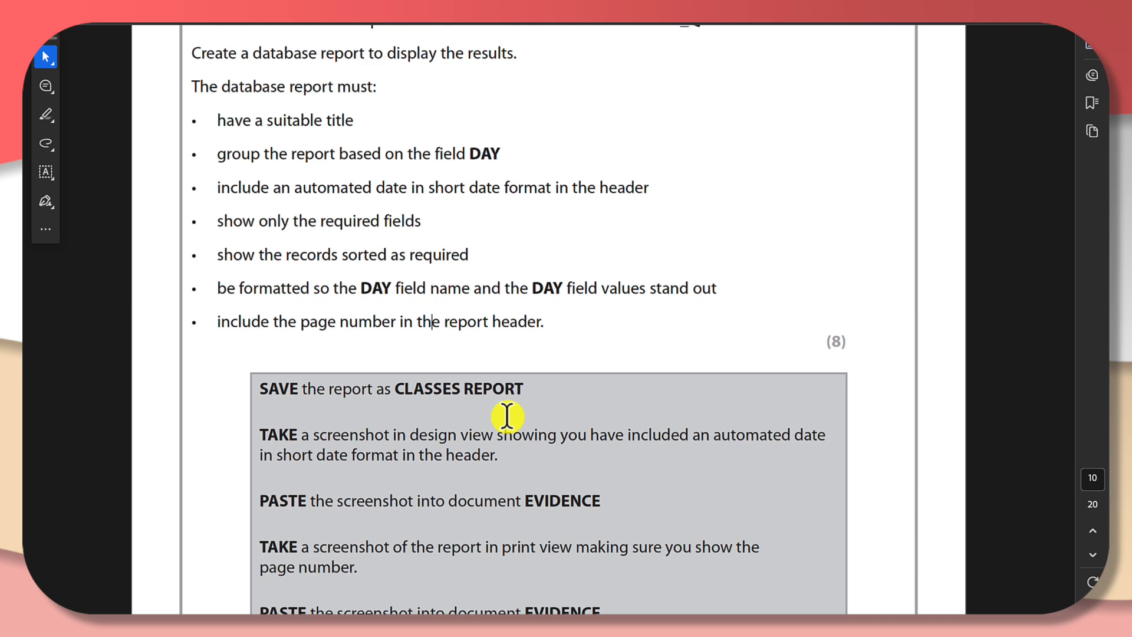
Check the brief's save and screenshot instructions and save the CLASSES REPORT
scroll(507, 416, down, 2)
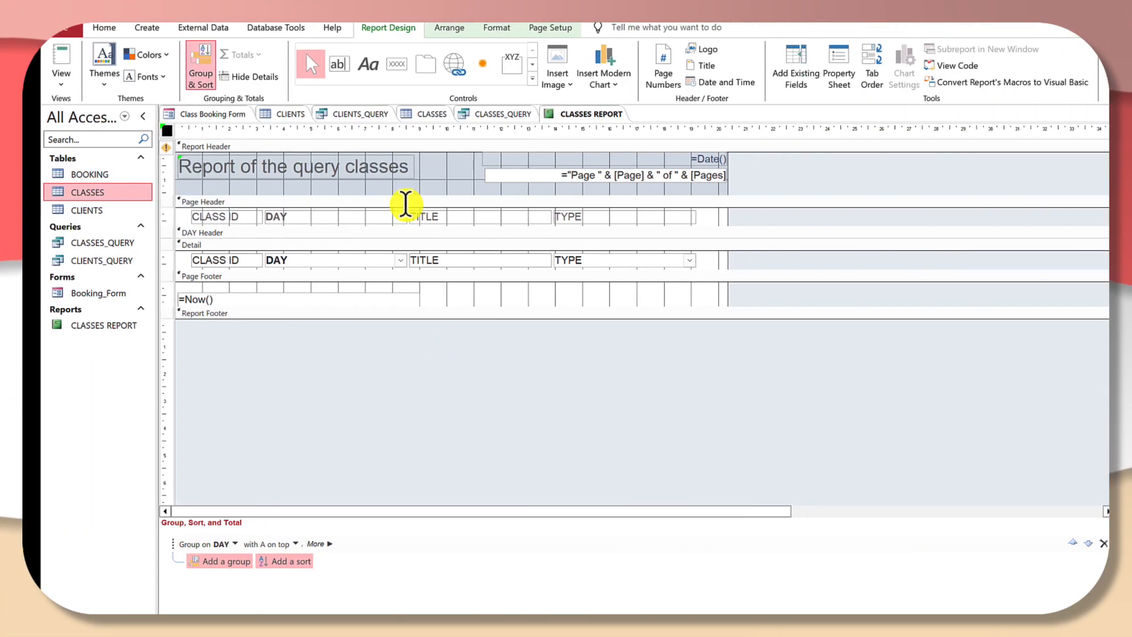
right_click(553, 115)
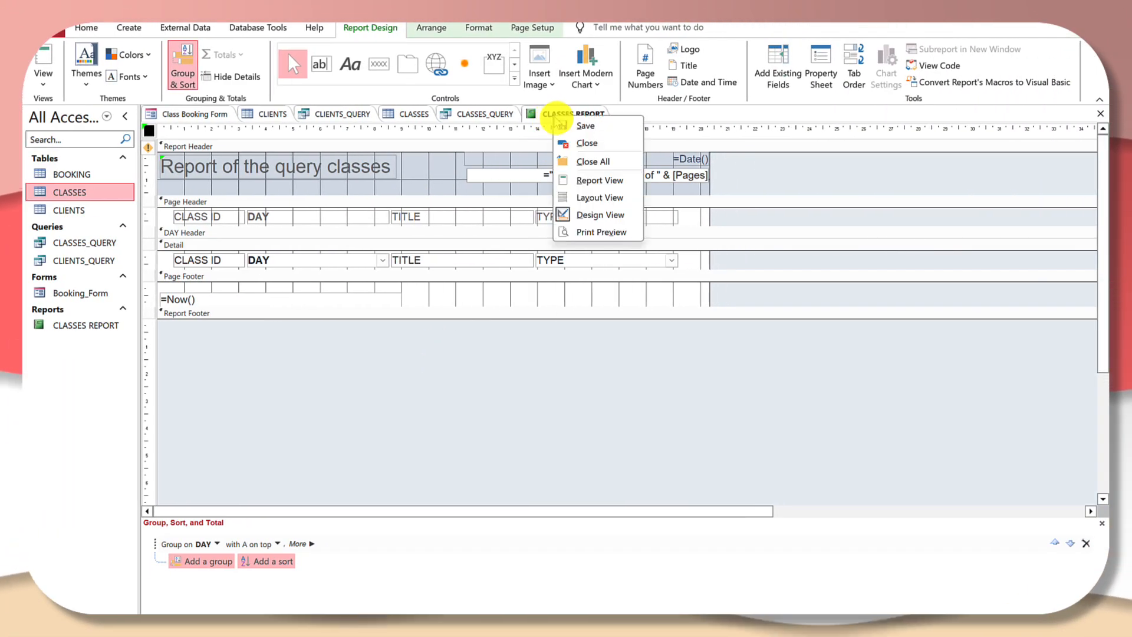
click(552, 114)
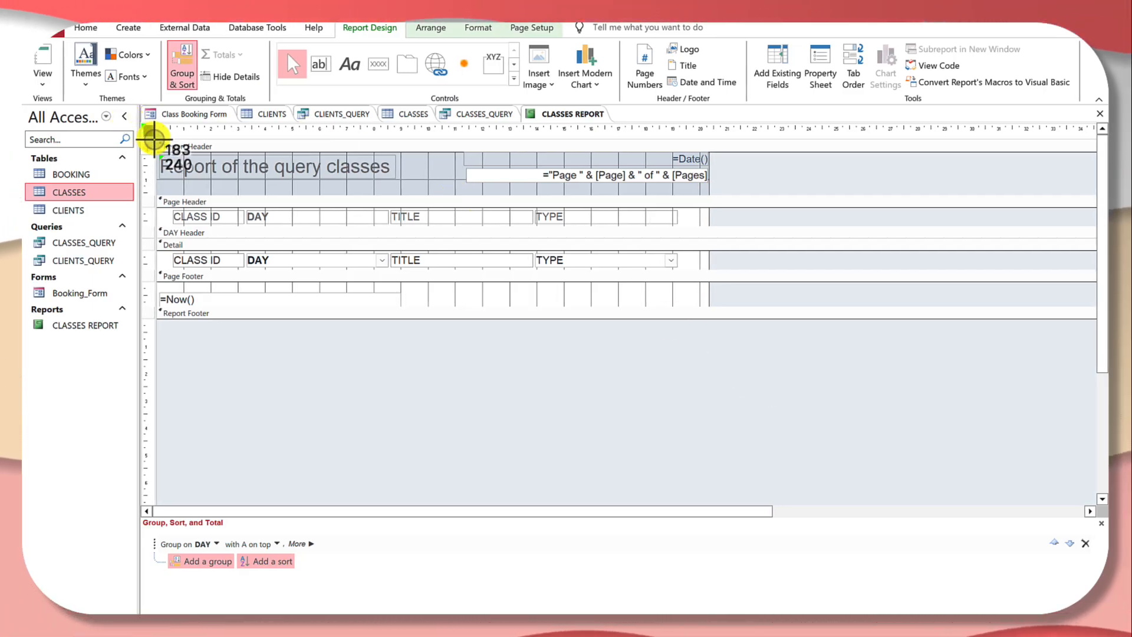
Capture the report's Design View sections and paste the screenshot under Screenshots in the A2d row of the Word evidence document
drag(154, 140, 716, 326)
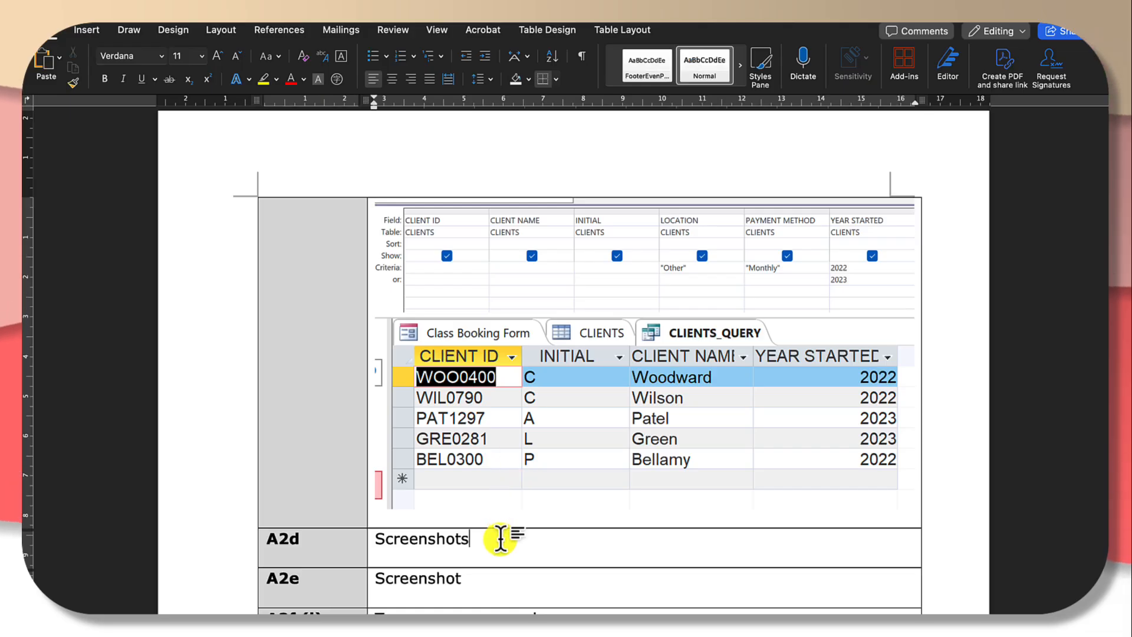
click(500, 538)
key(Return)
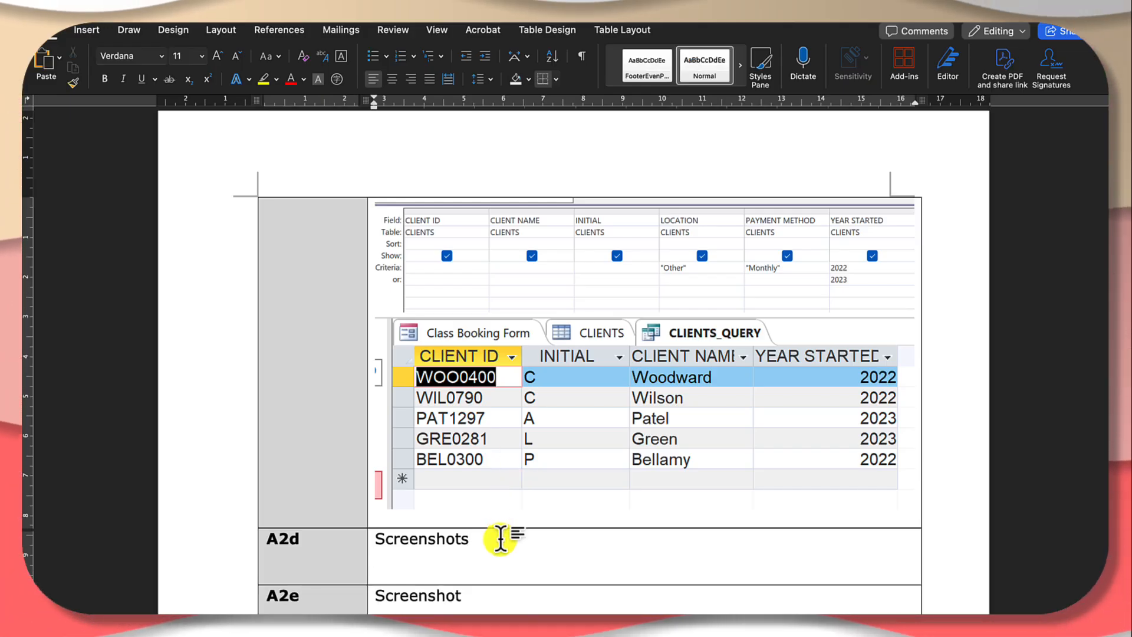
key(super+v)
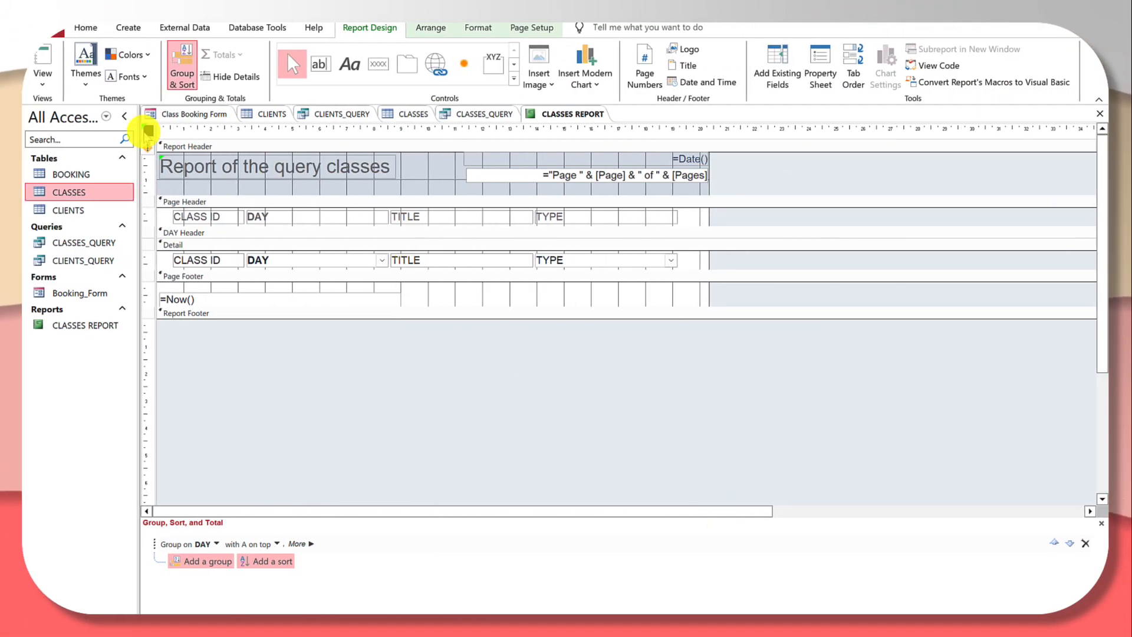
Switch back to the Access report and open it in Print Preview, accepting the section width notice
click(180, 82)
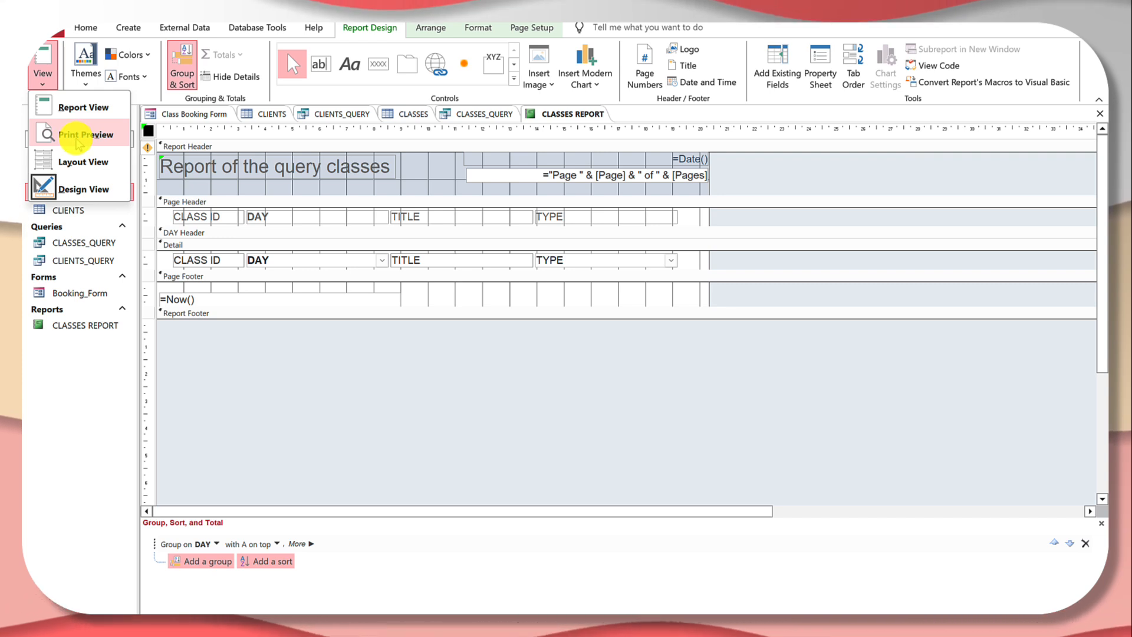
click(75, 138)
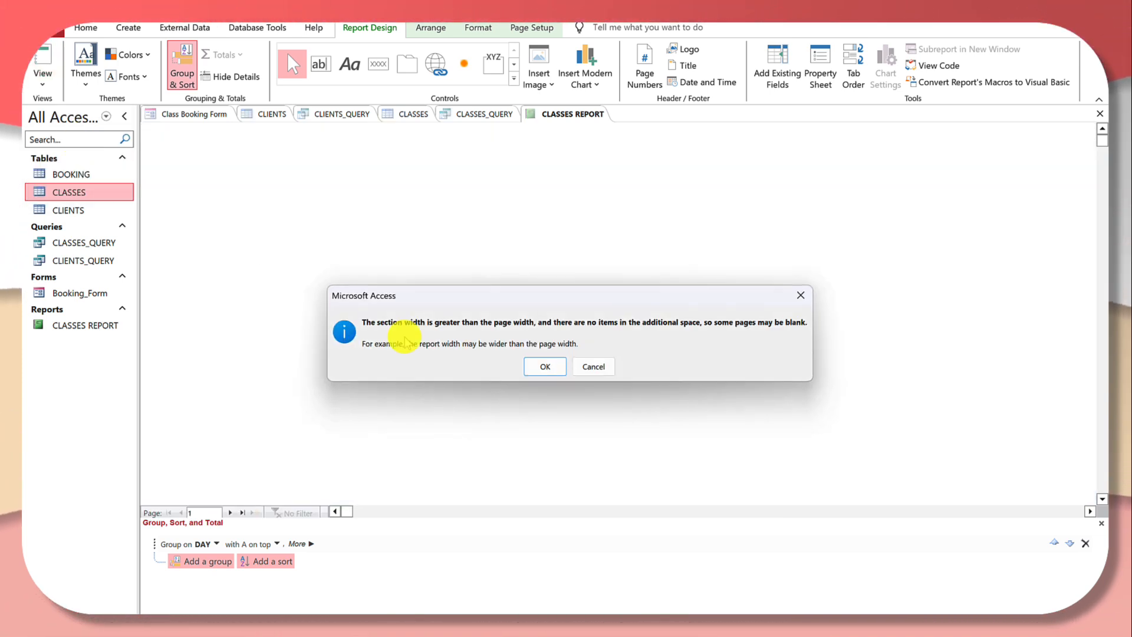
click(543, 366)
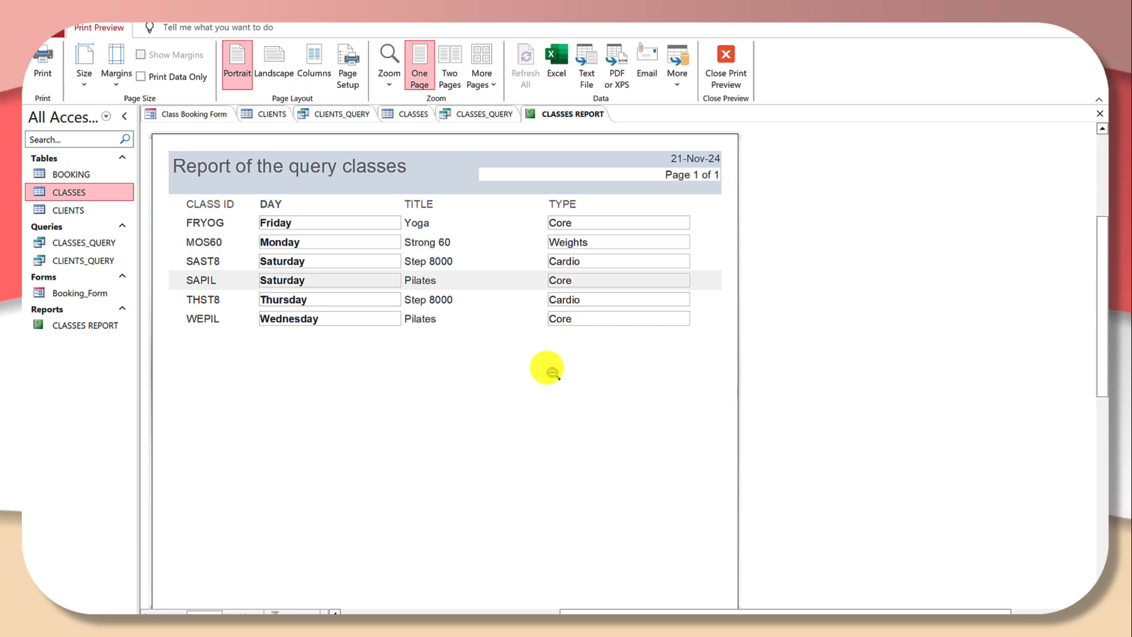
Capture the print preview with its page number and paste it below the design screenshot in the A2d row of the Word evidence document
key(super+shift+4)
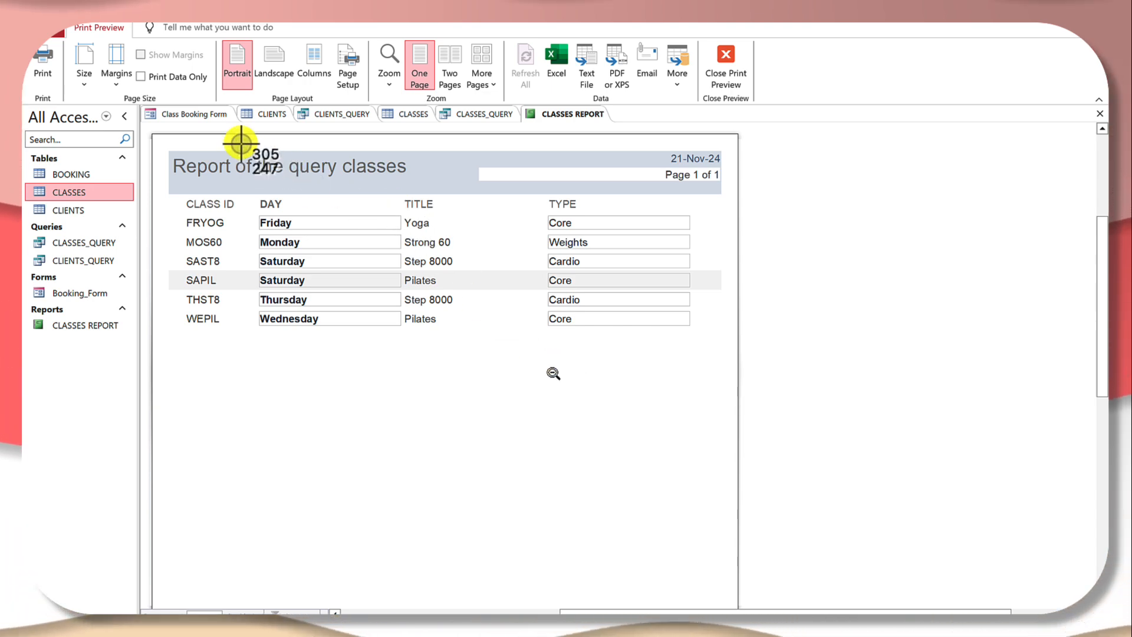
drag(138, 129, 791, 384)
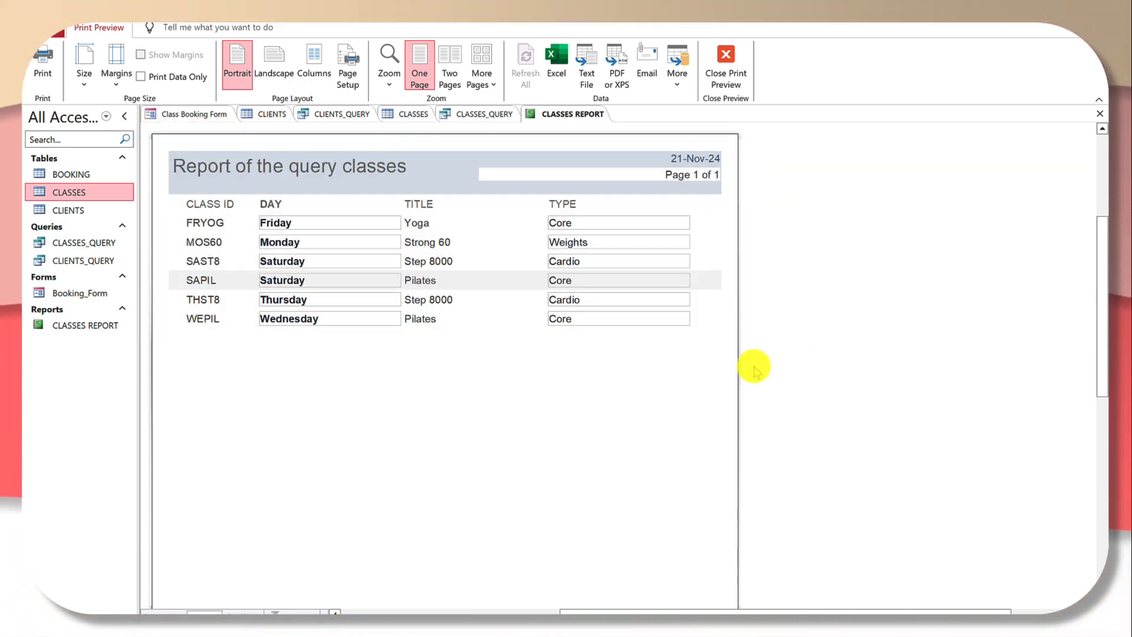
key(ctrl+Left)
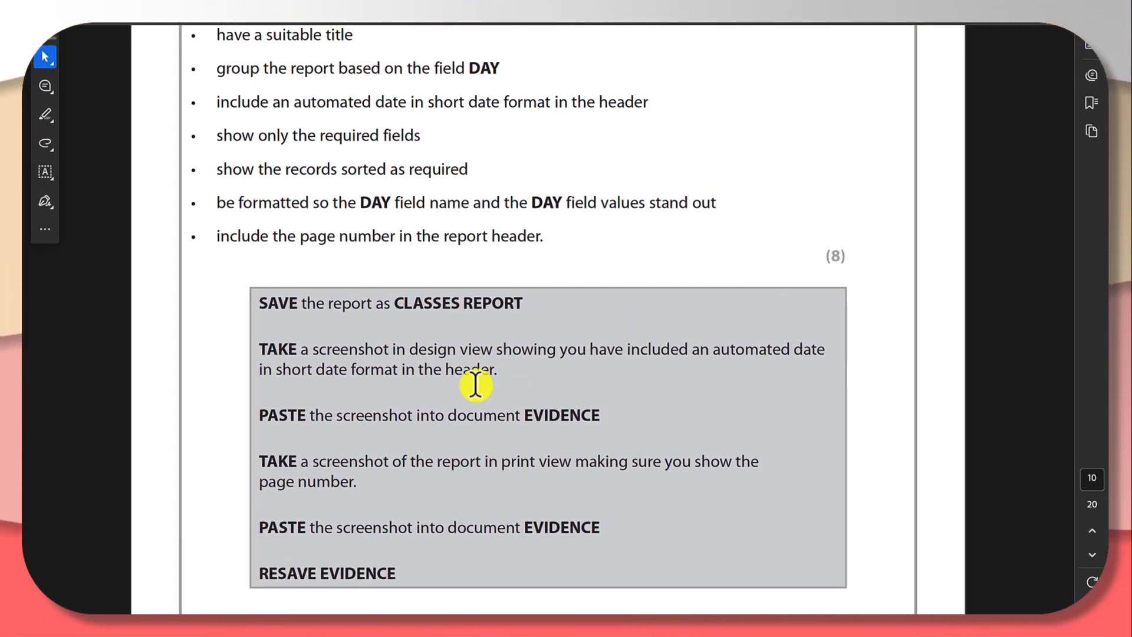
key(ctrl+Left)
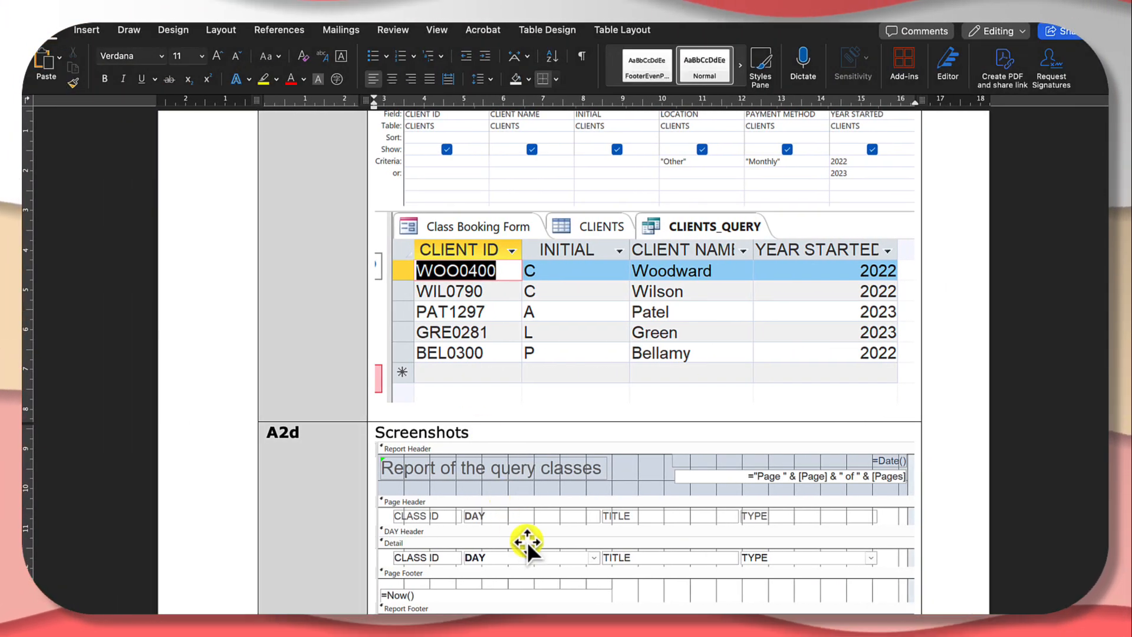
key(super+v)
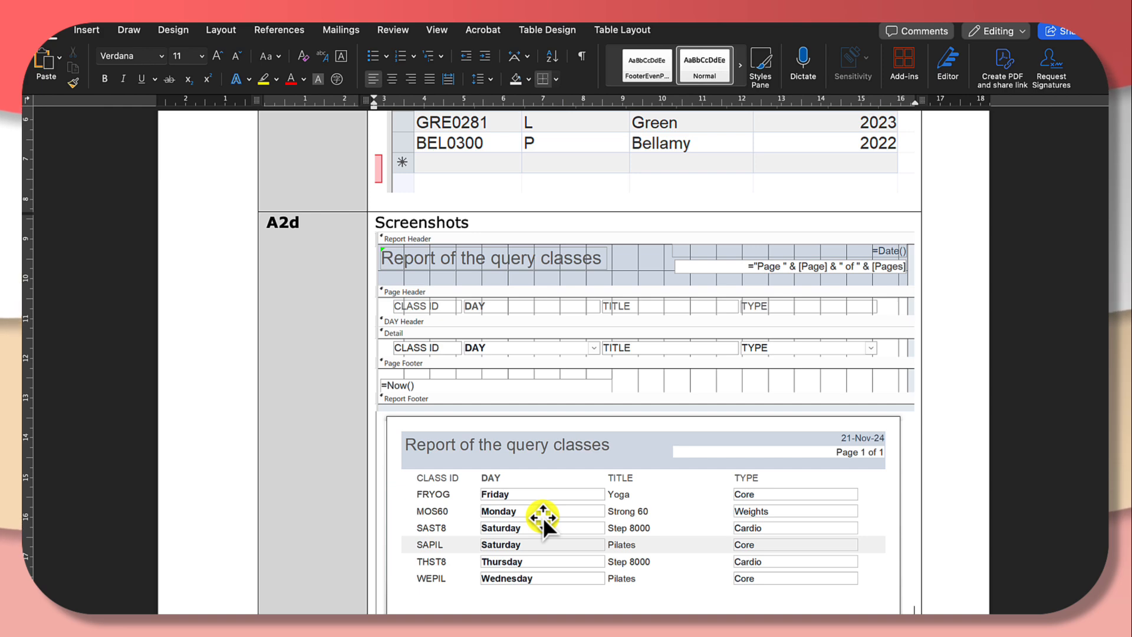